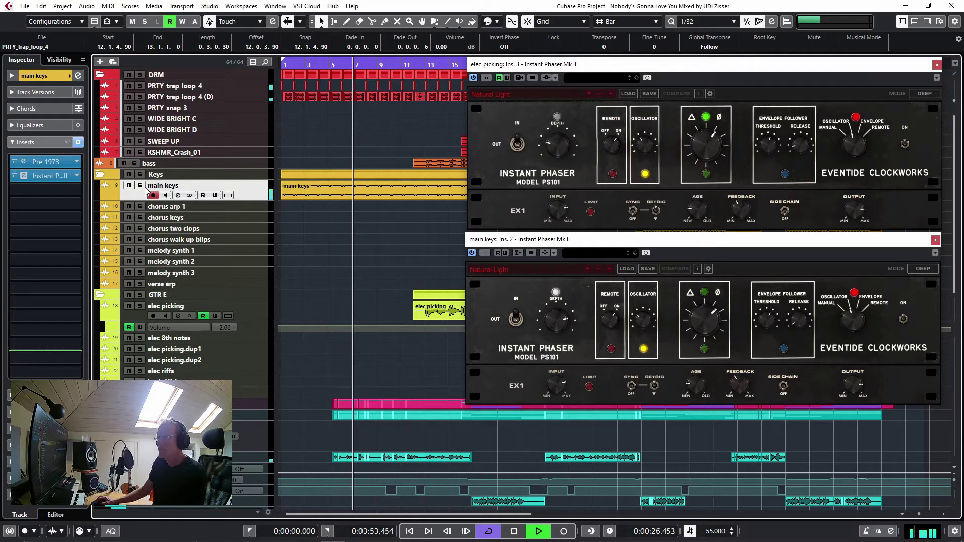
Step: Stop playback, close both open phaser windows, and reopen only the main keys track's Instant Phaser Mk II, moved up over the drum tracks
{"action": "key", "text": "space"}
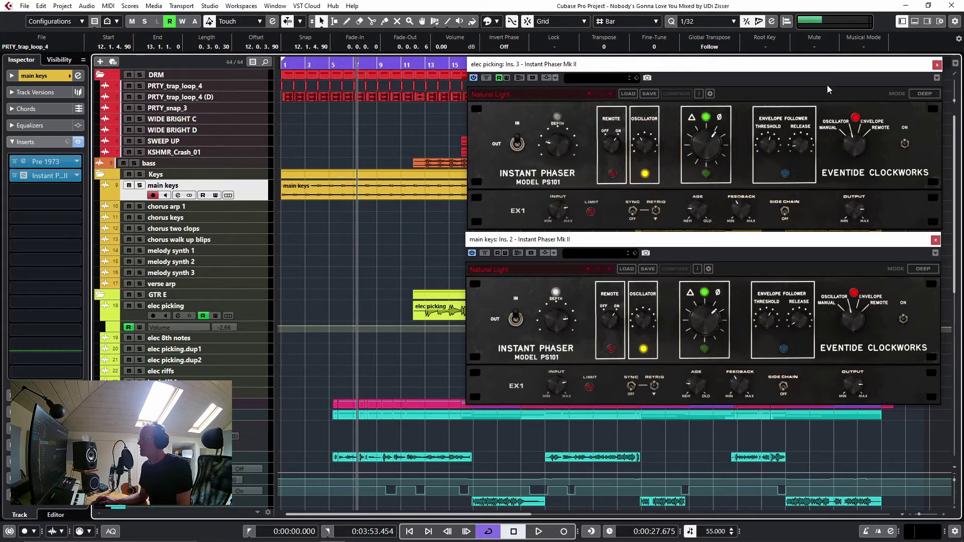
{"action": "left_click", "coordinate": [937, 65]}
{"action": "left_click", "coordinate": [935, 241]}
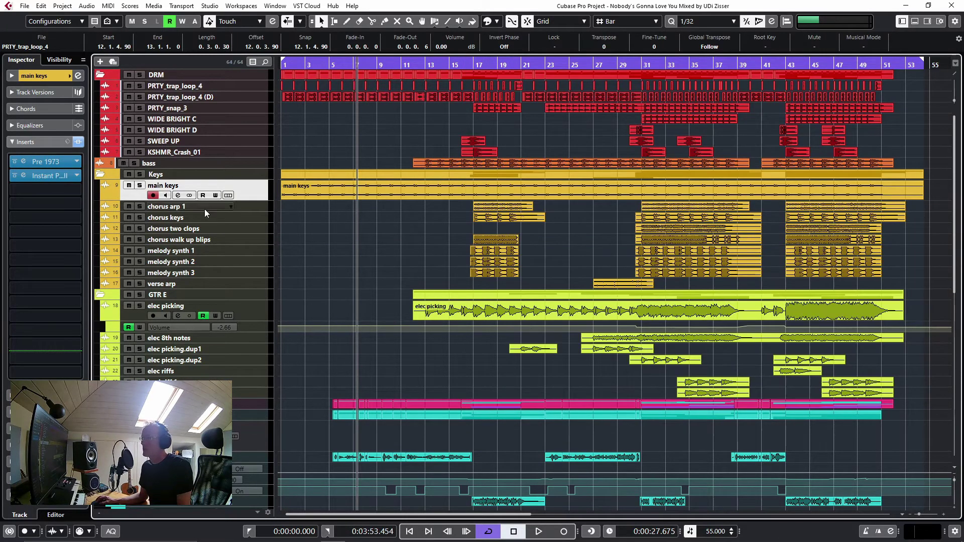
{"action": "left_click", "coordinate": [50, 175]}
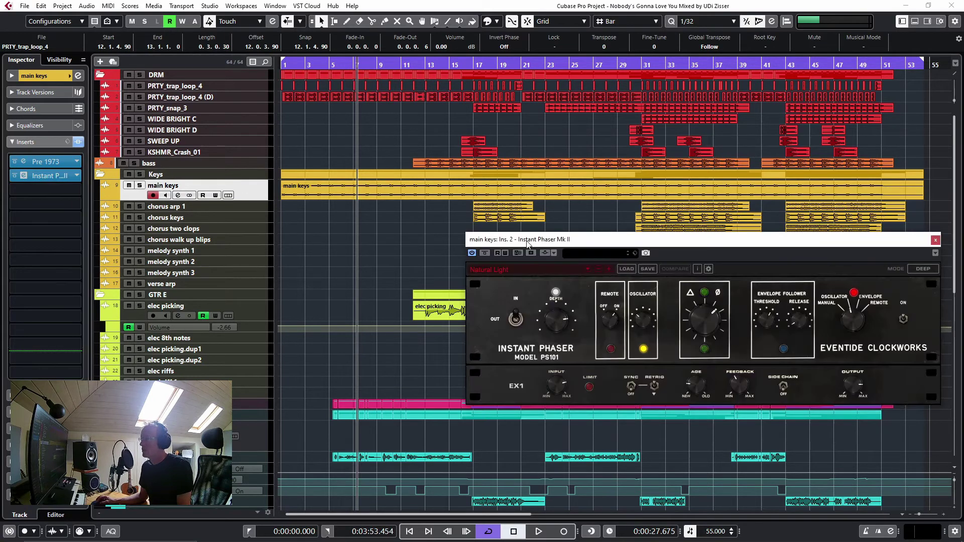
{"action": "left_click_drag", "start_coordinate": [528, 234], "coordinate": [514, 86]}
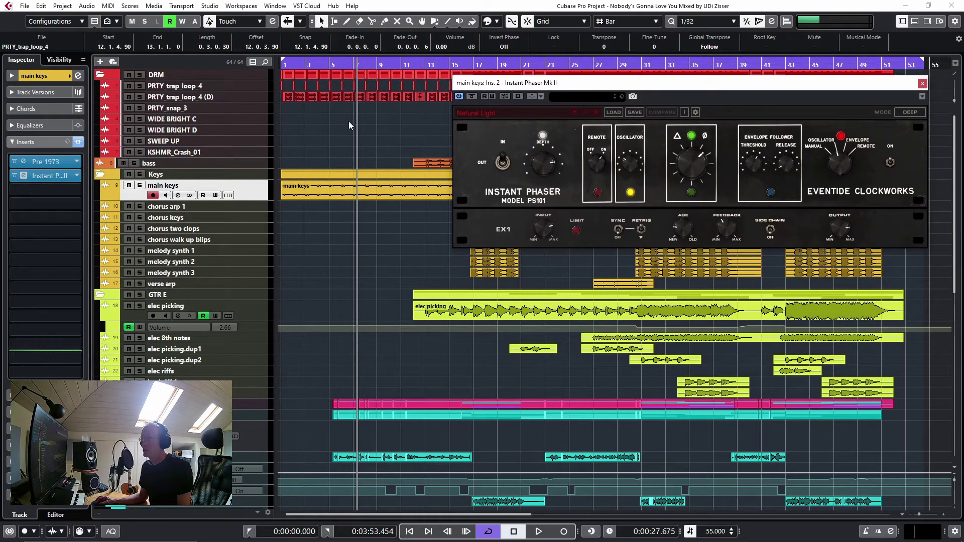
Step: Bypass the Instant Phaser and audition the main keys track in solo without the effect
{"action": "left_click", "coordinate": [472, 97]}
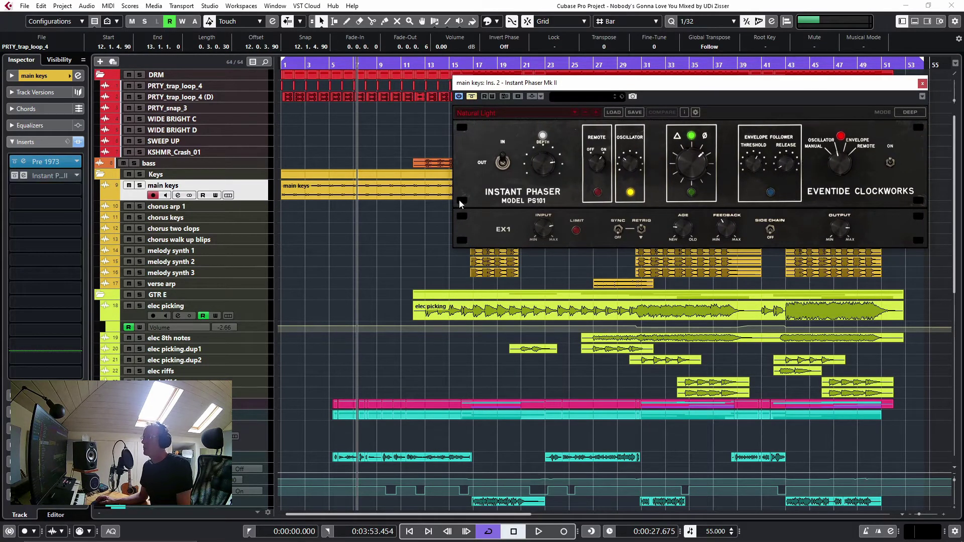
{"action": "key", "text": "s"}
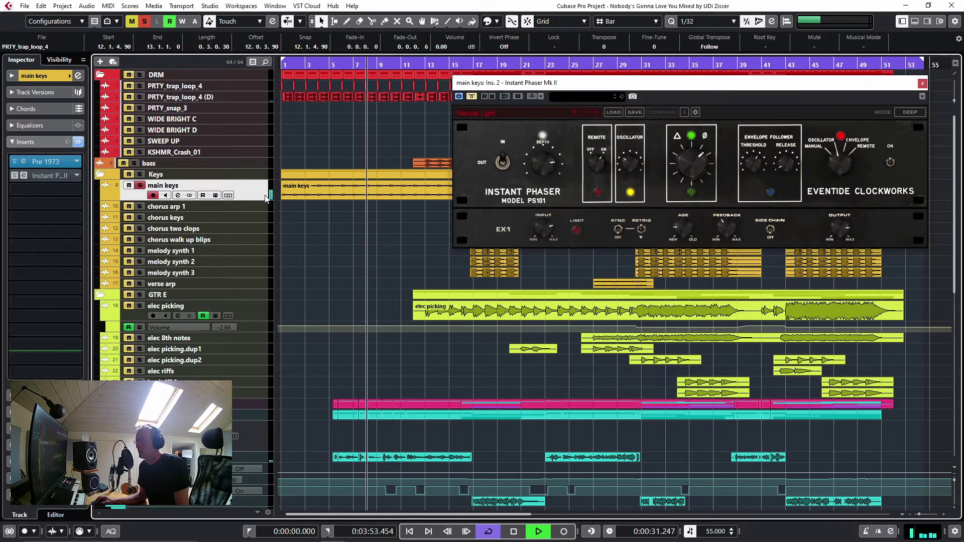
{"action": "key", "text": "space"}
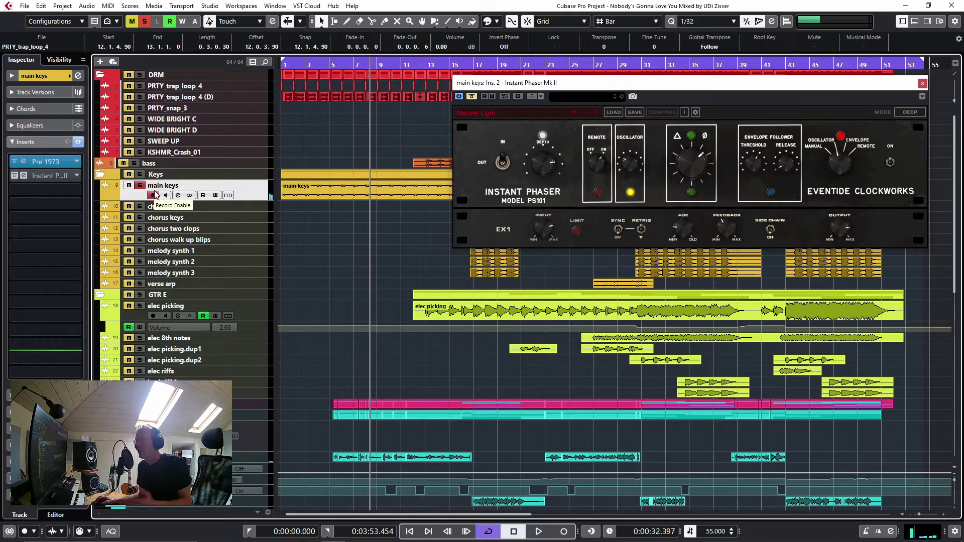
Step: Reactivate the Instant Phaser on main keys and set its depth to 30% while auditioning the soloed track
{"action": "left_click", "coordinate": [472, 97]}
{"action": "key", "text": "space"}
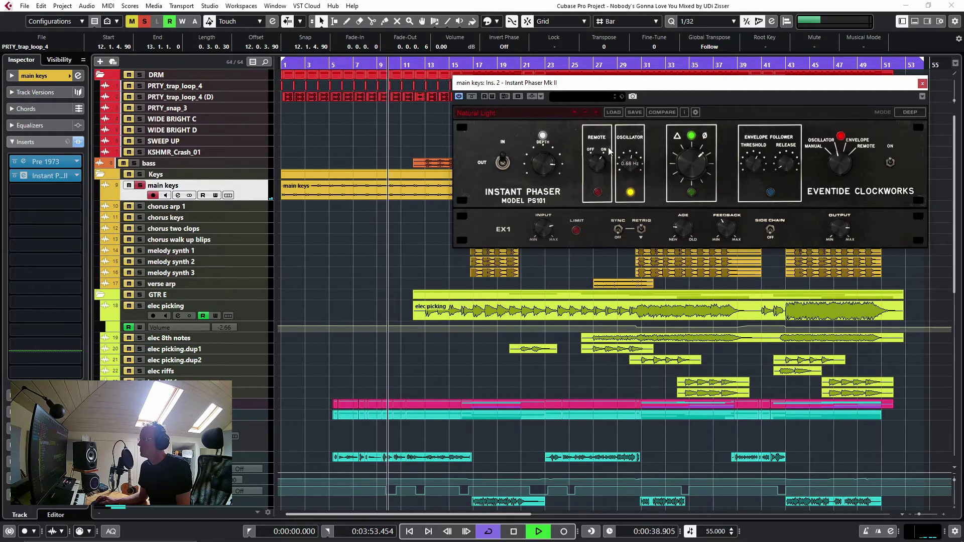
{"action": "left_click_drag", "start_coordinate": [682, 156], "coordinate": [684, 165]}
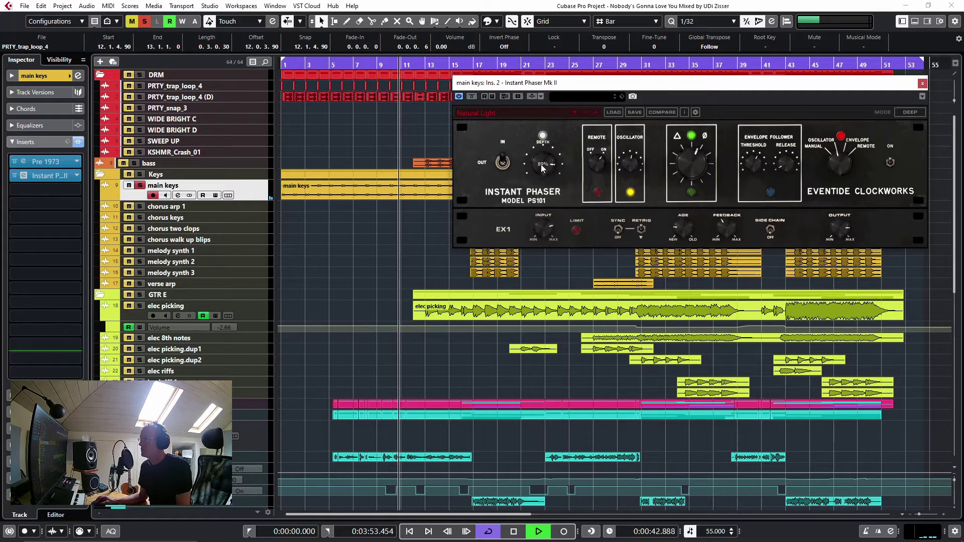
{"action": "key", "text": "space"}
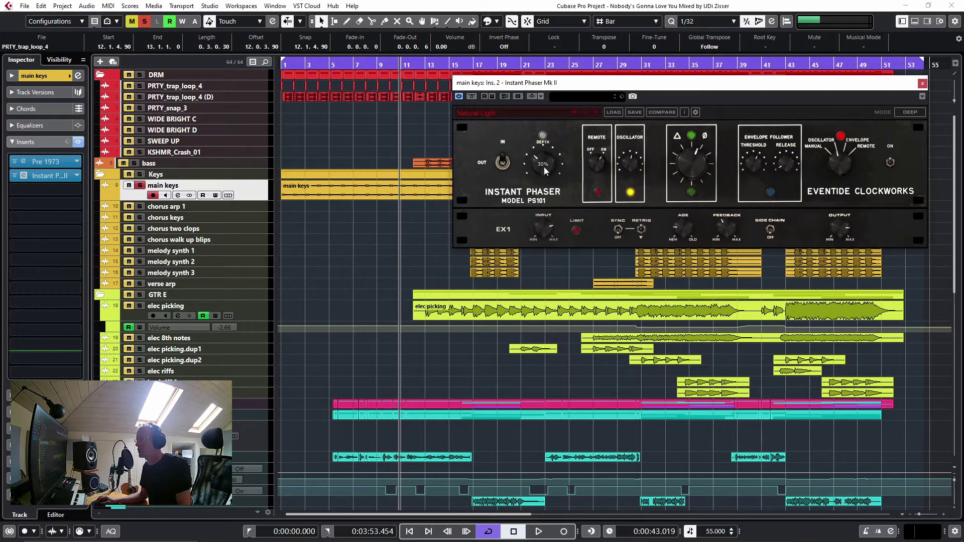
{"action": "key", "text": "space"}
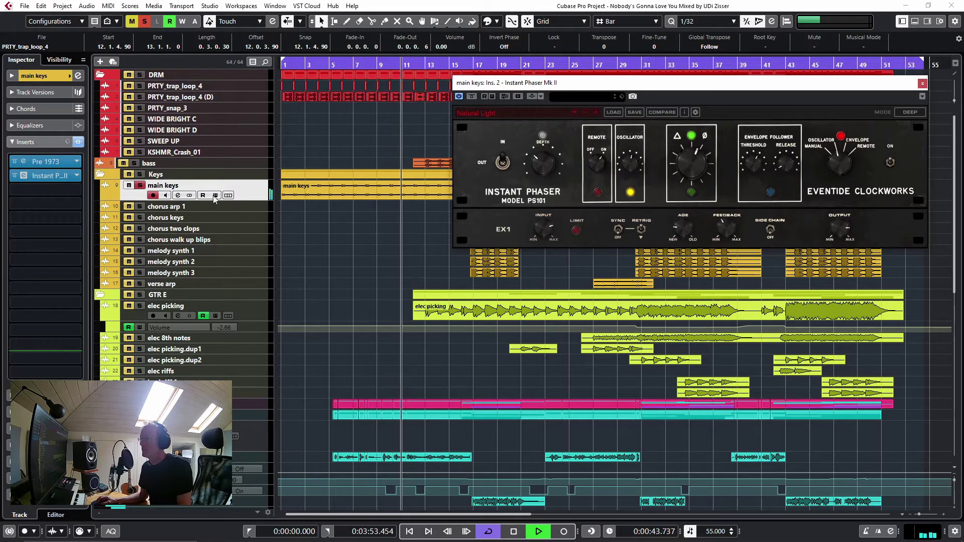
Step: Slow the phaser's oscillator to 0.30 Hz and set the large phase-shift knob to about 51%
{"action": "mouse_move", "coordinate": [634, 170]}
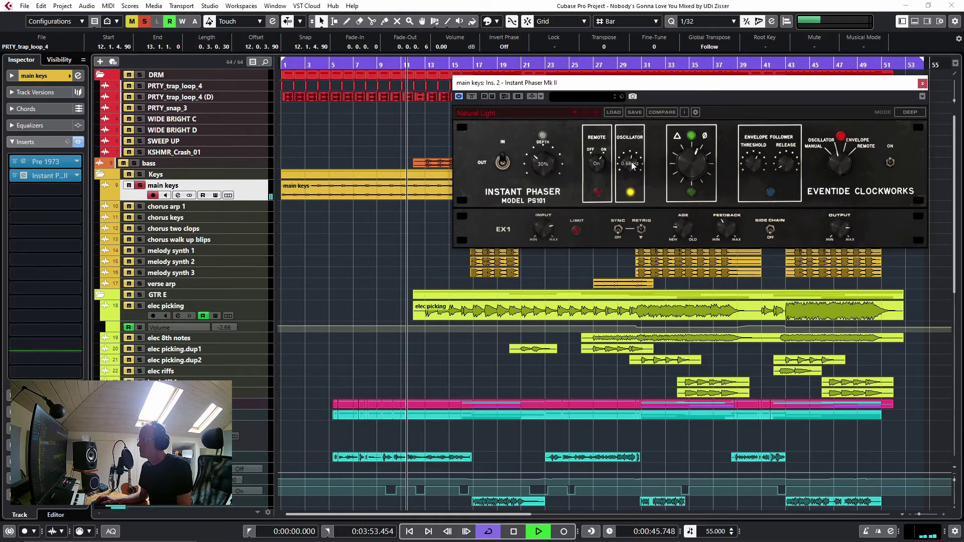
{"action": "left_click_drag", "start_coordinate": [634, 171], "coordinate": [637, 178]}
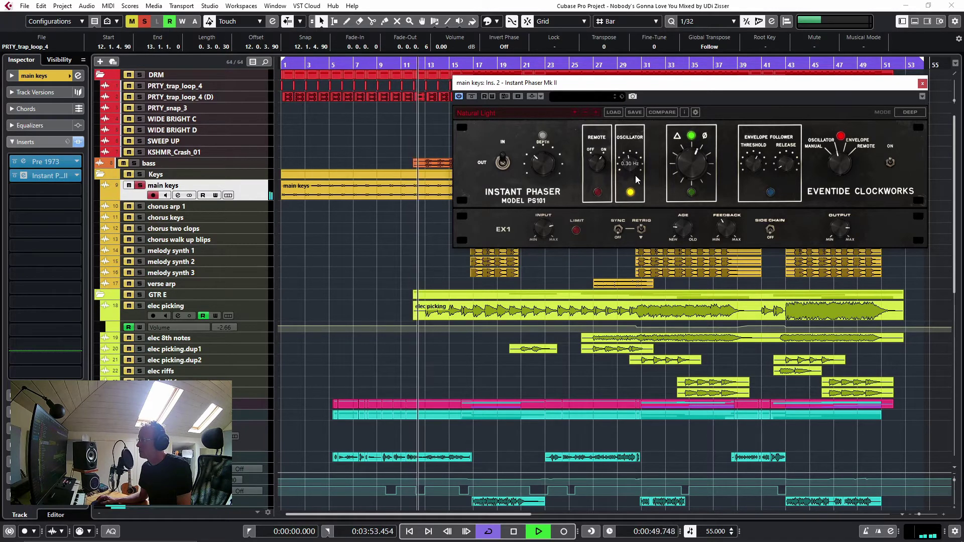
{"action": "mouse_move", "coordinate": [694, 172]}
{"action": "left_click_drag", "start_coordinate": [694, 172], "coordinate": [695, 175]}
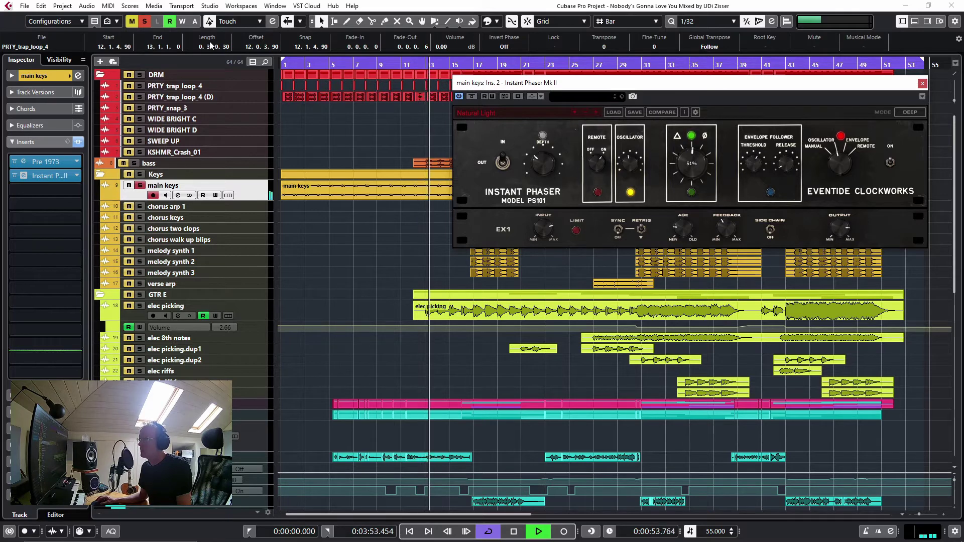
Step: Unsolo main keys to hear the full mix and reduce the phaser's depth to 26%
{"action": "left_click", "coordinate": [144, 21]}
{"action": "mouse_move", "coordinate": [551, 165]}
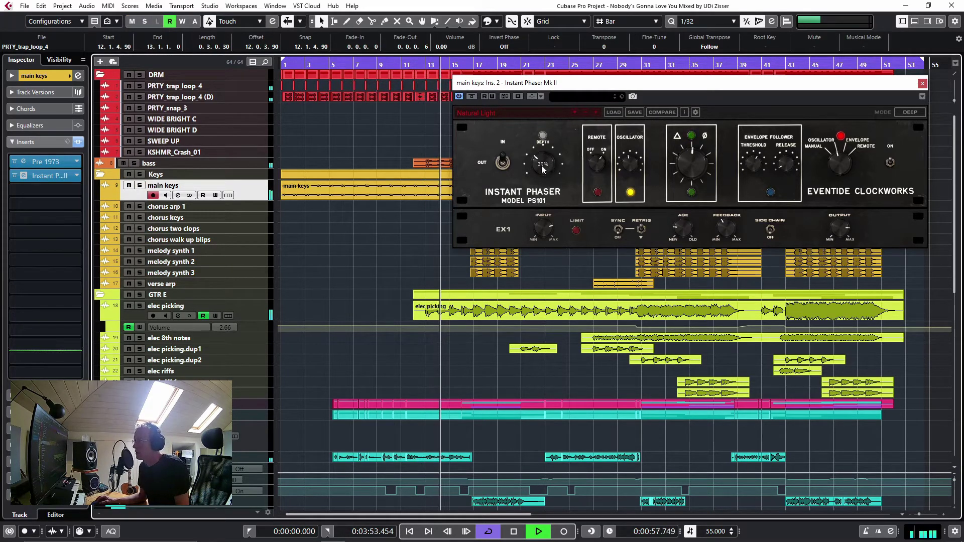
{"action": "left_click_drag", "start_coordinate": [542, 169], "coordinate": [544, 171]}
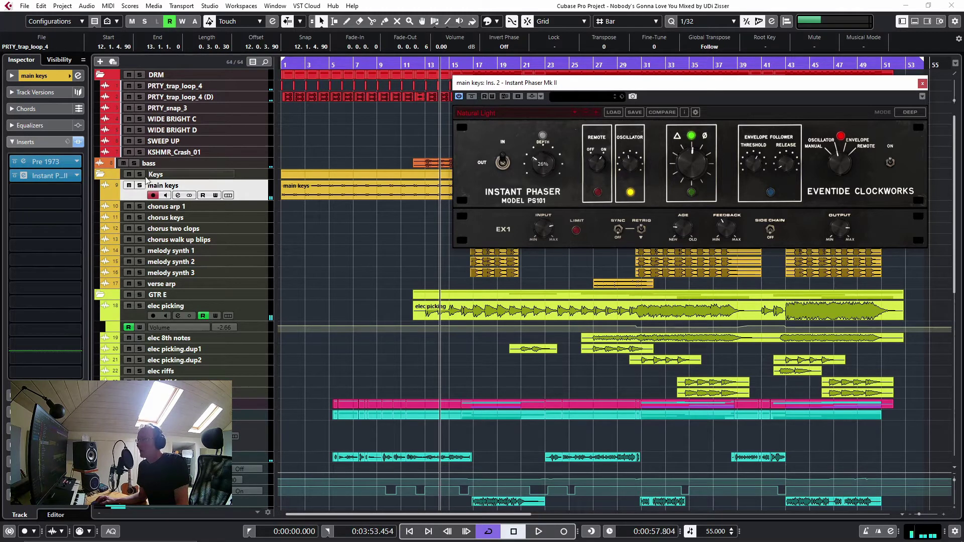
Step: Add Instant Flanger Mk II to the third insert slot of the main keys track, finding it with the search "ins"
{"action": "left_click", "coordinate": [77, 191]}
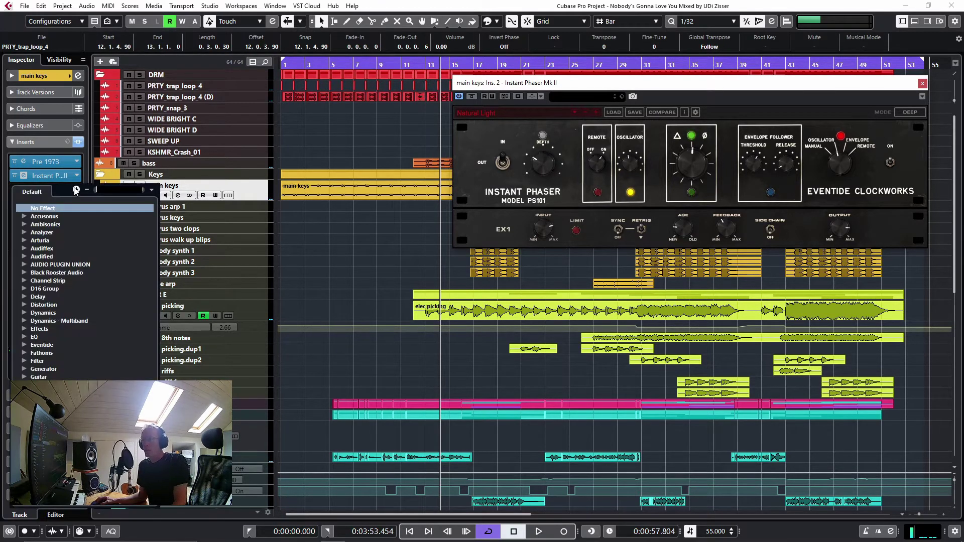
{"action": "type", "text": "in"}
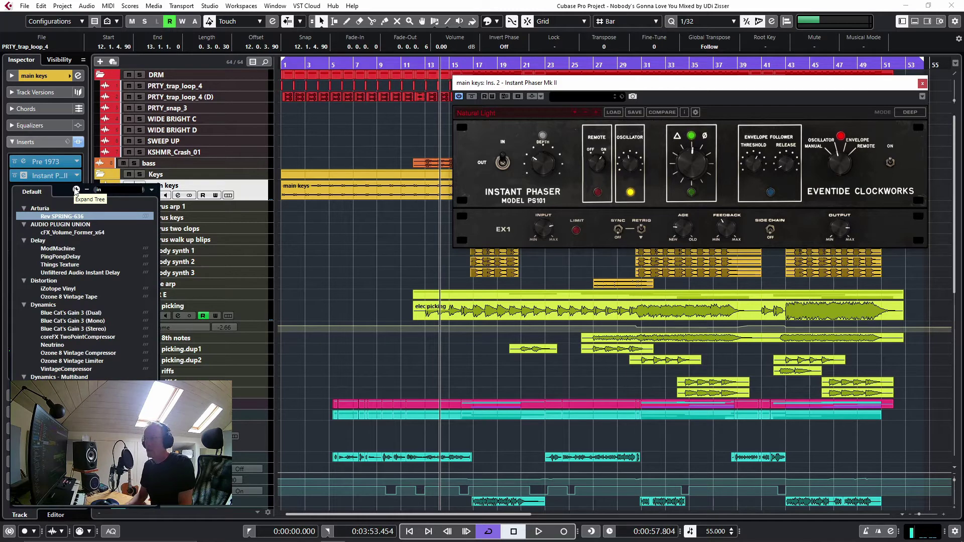
{"action": "type", "text": "s"}
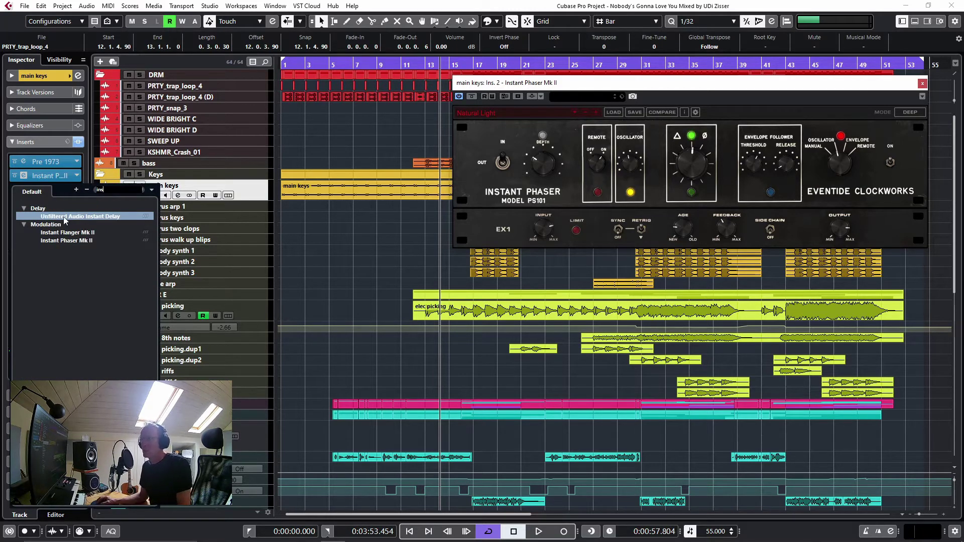
{"action": "left_click", "coordinate": [73, 233]}
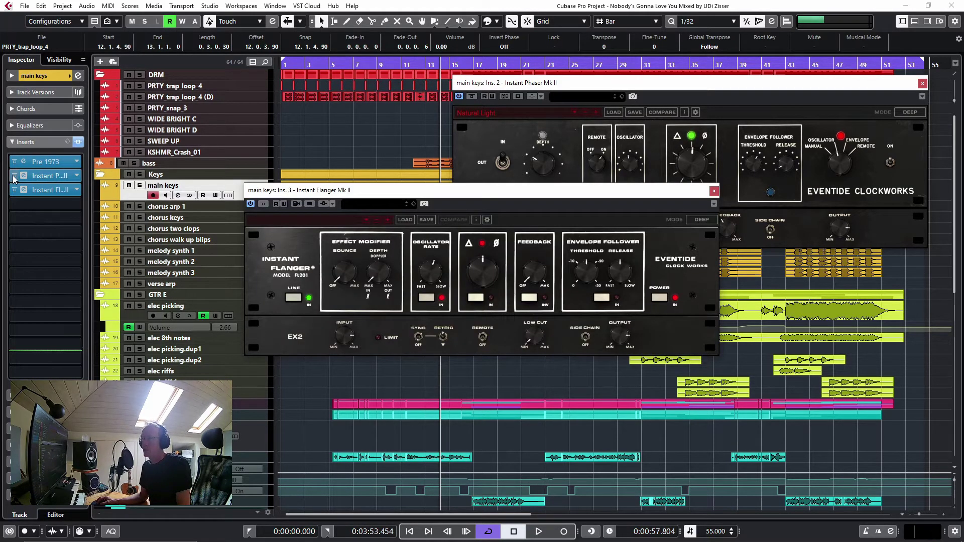
Step: Bypass and close the main keys phaser, and move the Instant Flanger window up over the drum tracks
{"action": "left_click", "coordinate": [474, 96]}
{"action": "left_click_drag", "start_coordinate": [399, 190], "coordinate": [504, 165]}
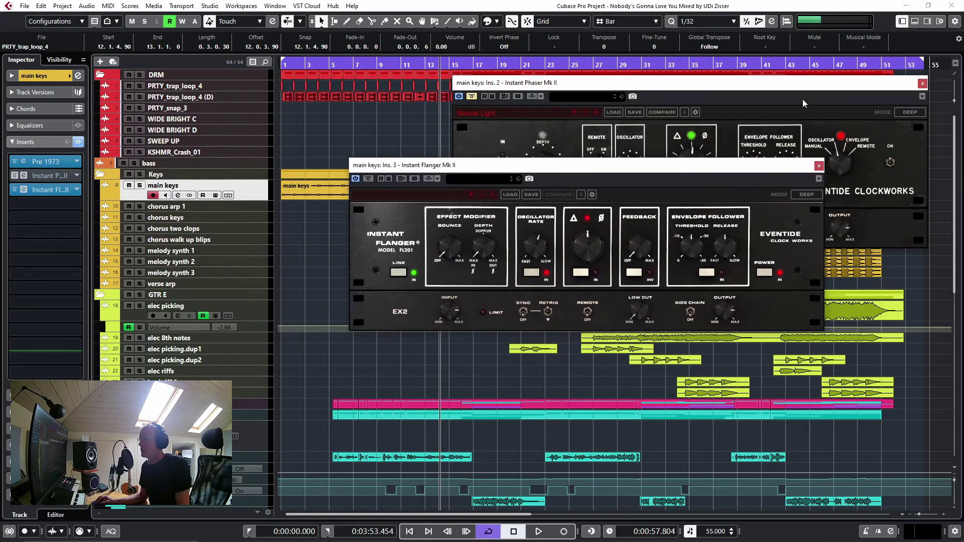
{"action": "left_click", "coordinate": [922, 83]}
{"action": "left_click_drag", "start_coordinate": [696, 167], "coordinate": [728, 92]}
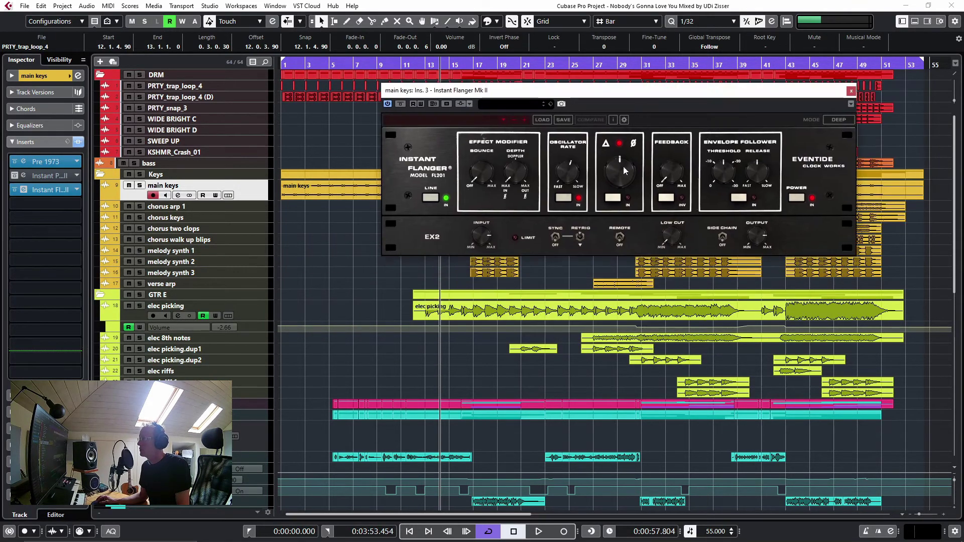
Step: Load the Electrickeys preset from the 01 - Subtle category in the Instant Flanger
{"action": "left_click", "coordinate": [466, 123]}
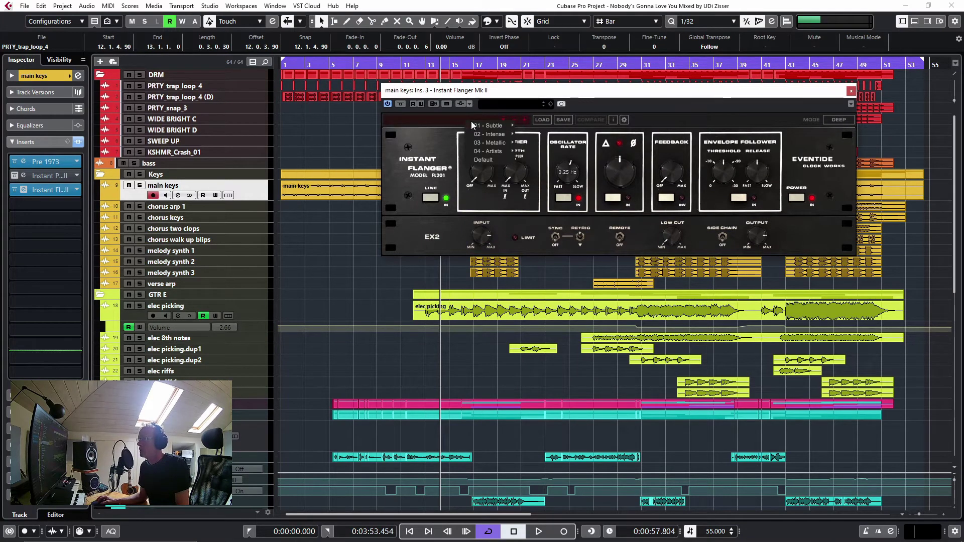
{"action": "mouse_move", "coordinate": [486, 128]}
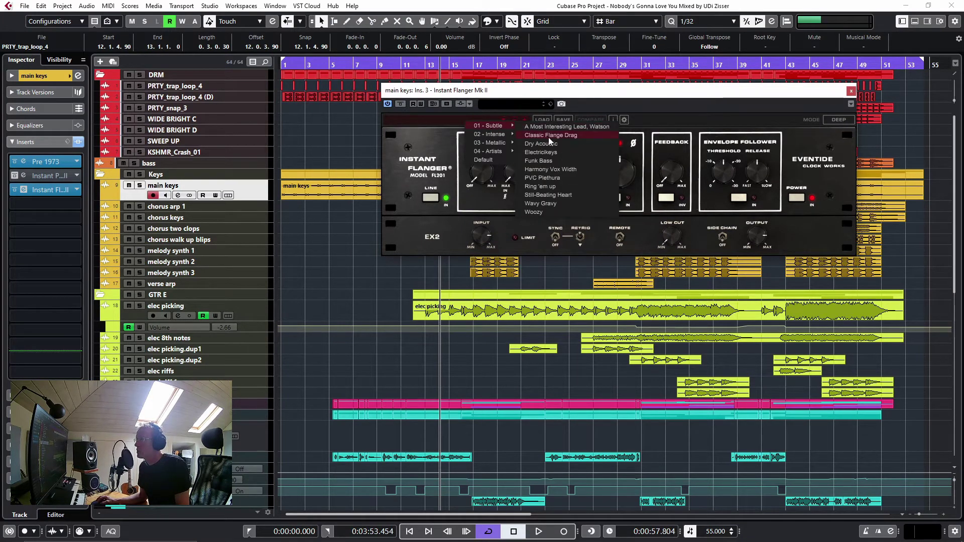
{"action": "left_click", "coordinate": [555, 152]}
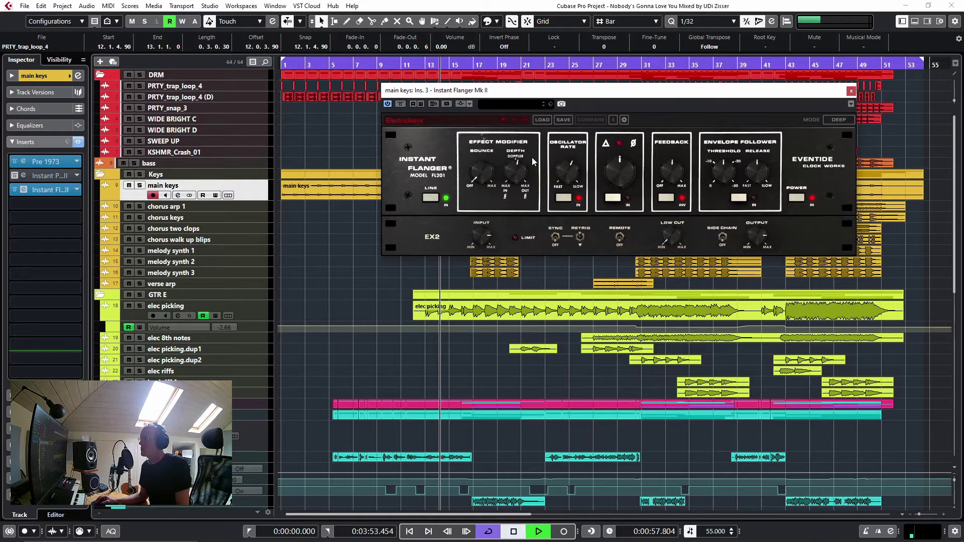
Step: Audition the flanged main keys in solo and in the full mix, and stop playback
{"action": "key", "text": "s"}
{"action": "mouse_move", "coordinate": [522, 157]}
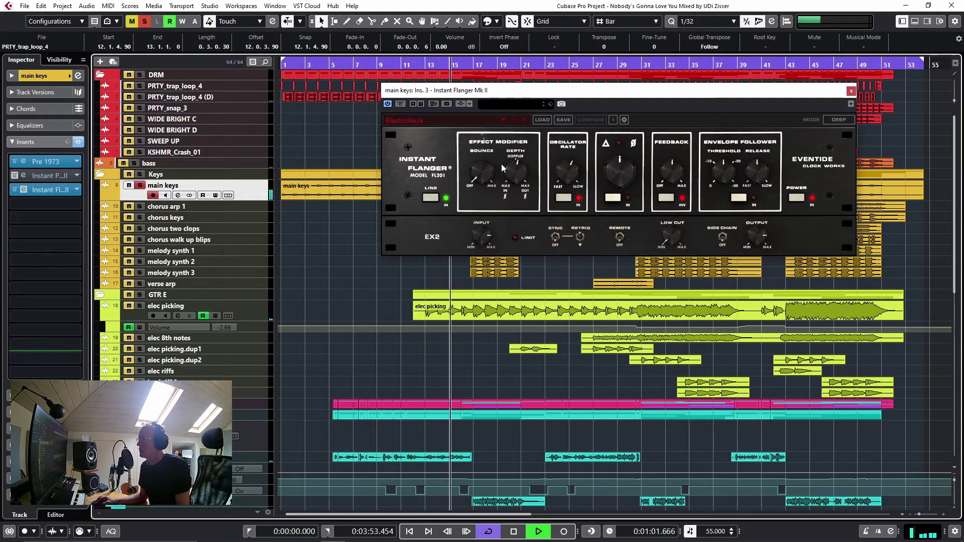
{"action": "mouse_move", "coordinate": [678, 170]}
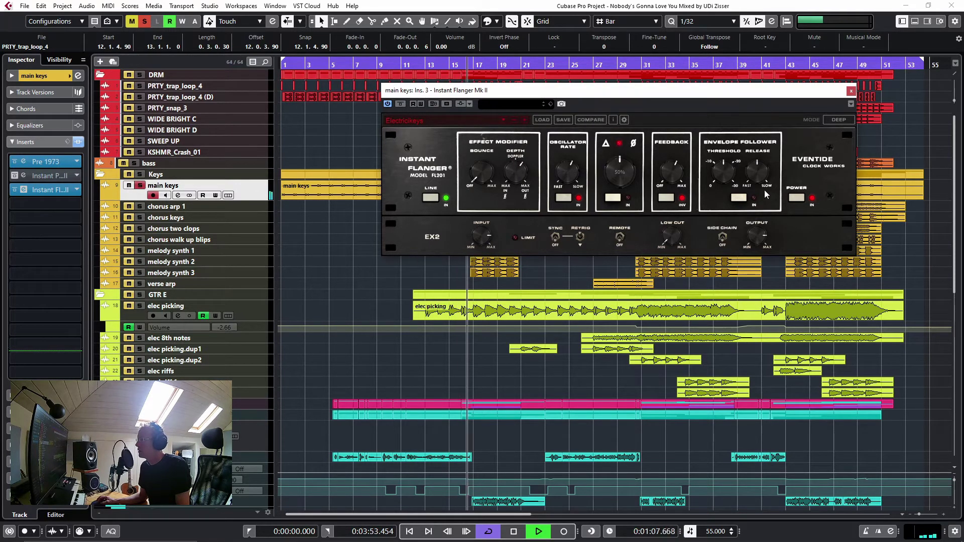
{"action": "left_click", "coordinate": [144, 21]}
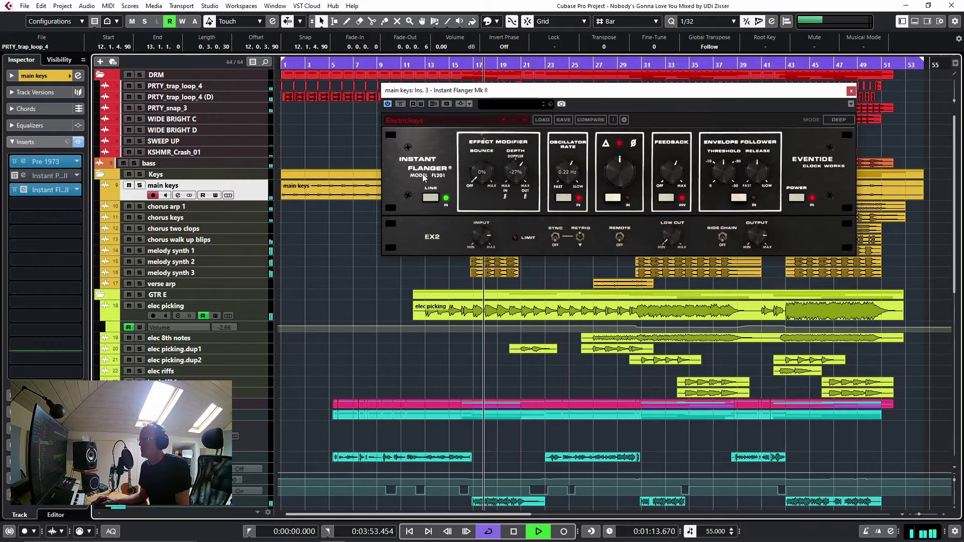
{"action": "key", "text": "space"}
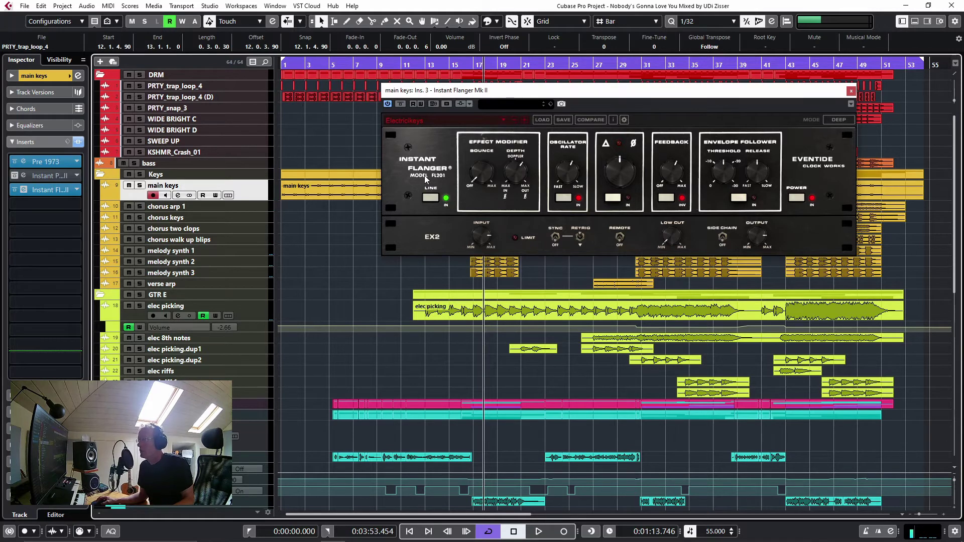
Step: Close the flanger and open the Instant Phaser Mk II inserted on the elec picking track
{"action": "left_click", "coordinate": [852, 91]}
{"action": "left_click", "coordinate": [260, 314]}
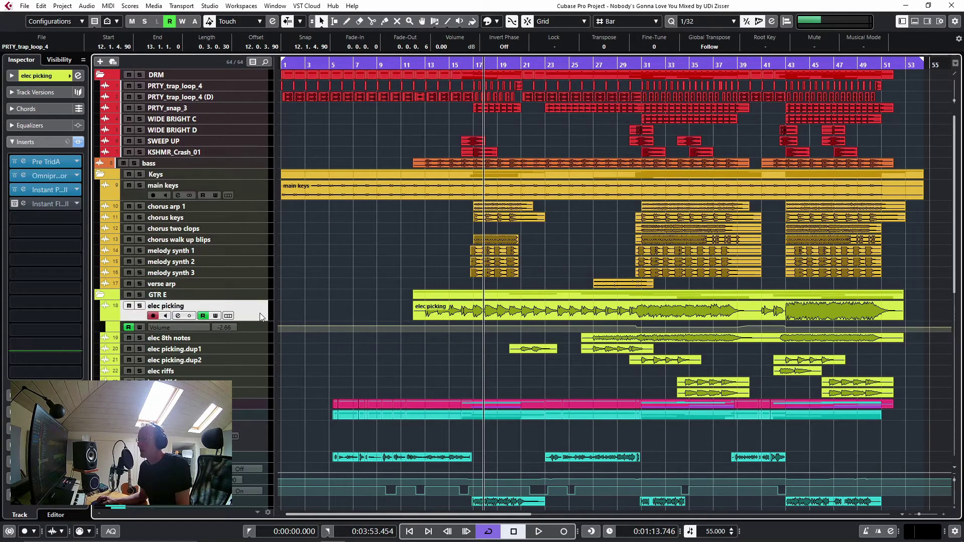
{"action": "left_click", "coordinate": [47, 189]}
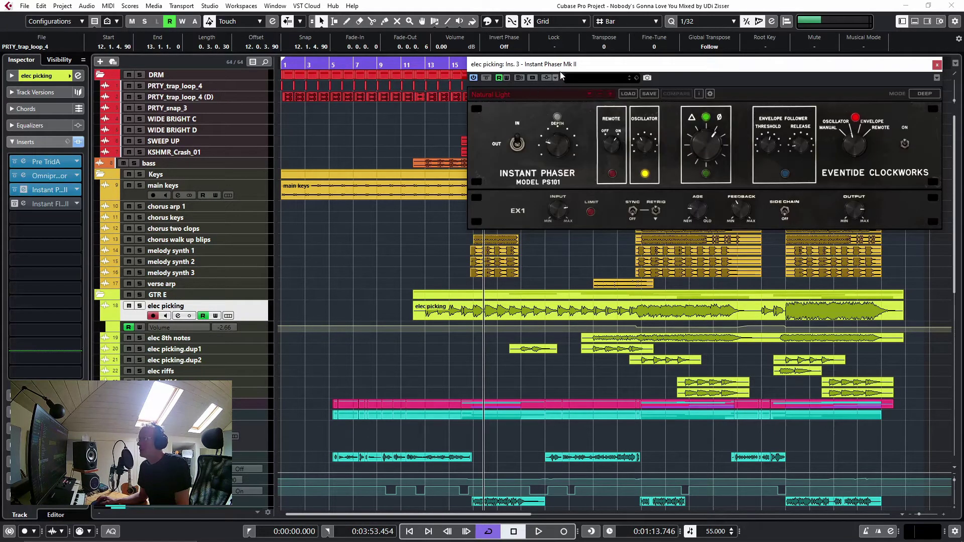
{"action": "mouse_move", "coordinate": [573, 68]}
{"action": "left_mouse_down"}
{"action": "mouse_move", "coordinate": [577, 75]}
{"action": "mouse_move", "coordinate": [561, 63]}
{"action": "left_mouse_up"}
Step: Play the elec picking track in solo and compare its sound with the phaser bypassed and active
{"action": "key", "text": "space"}
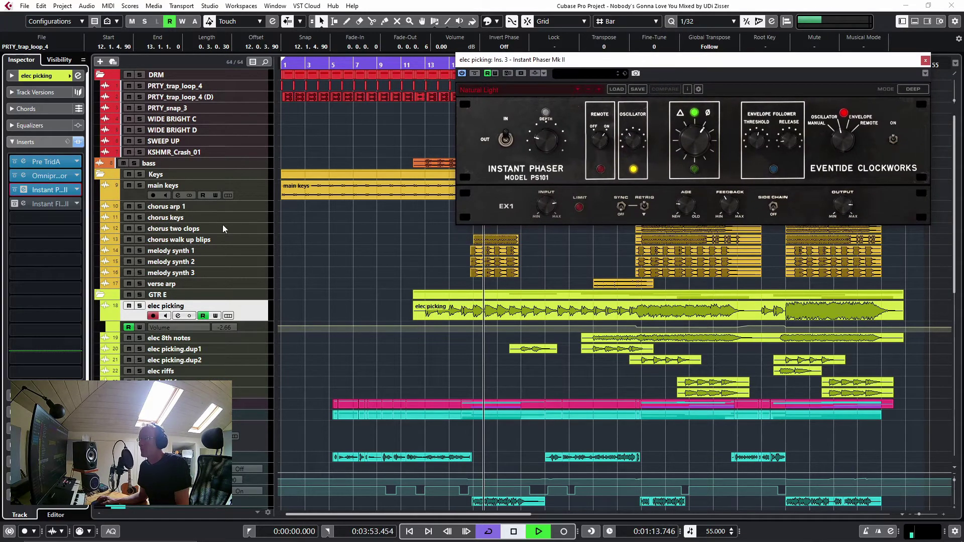
{"action": "left_click", "coordinate": [140, 306]}
{"action": "left_click", "coordinate": [475, 74]}
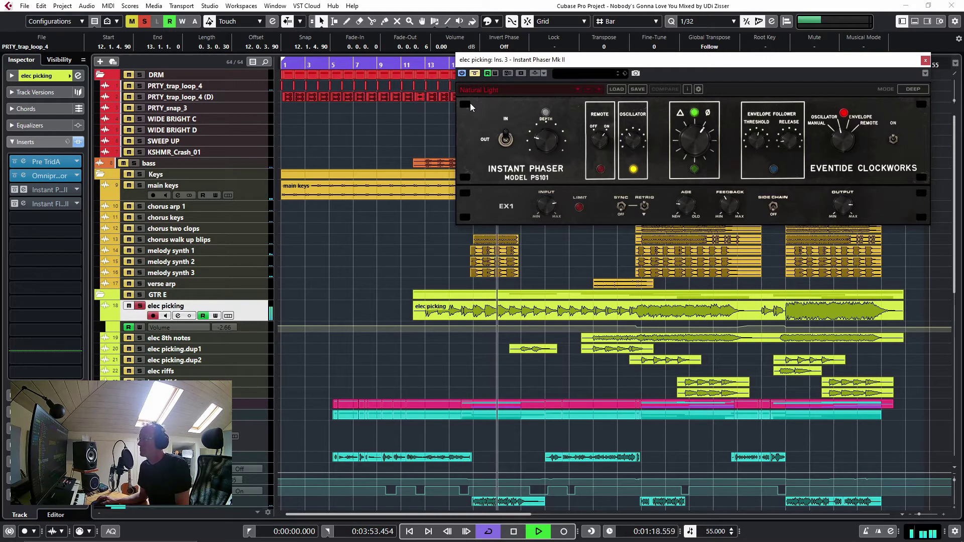
{"action": "left_click", "coordinate": [475, 73]}
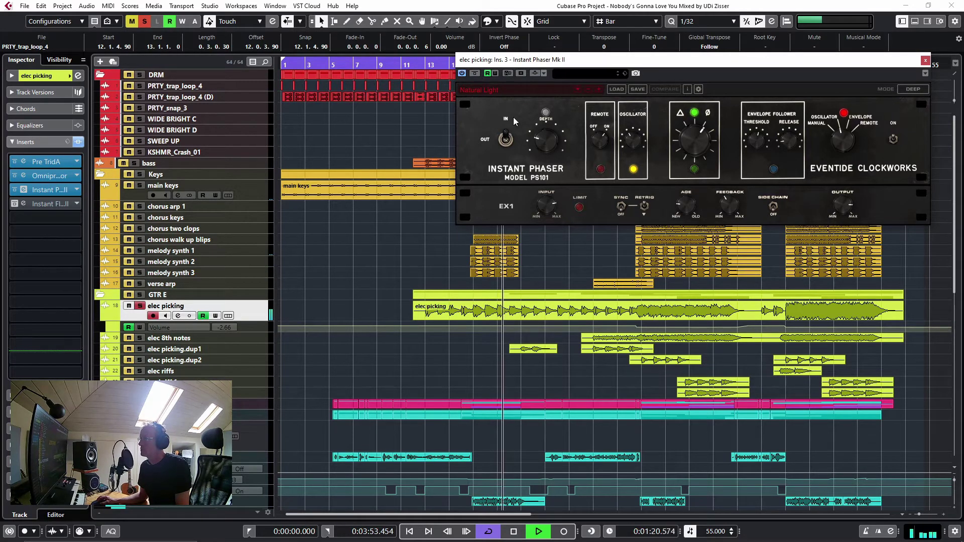
Step: Raise the phaser's depth on the elec picking track during solo playback
{"action": "mouse_move", "coordinate": [549, 144]}
{"action": "left_click_drag", "start_coordinate": [549, 145], "coordinate": [550, 90]}
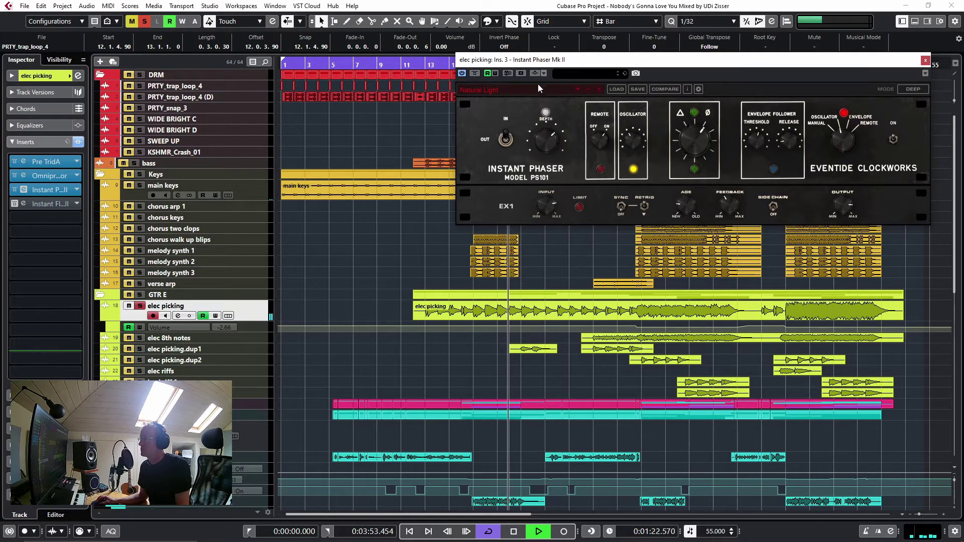
Step: Raise the phaser's oscillator rate to about 3.2 Hz and play the elec picking track in solo
{"action": "left_click", "coordinate": [145, 22]}
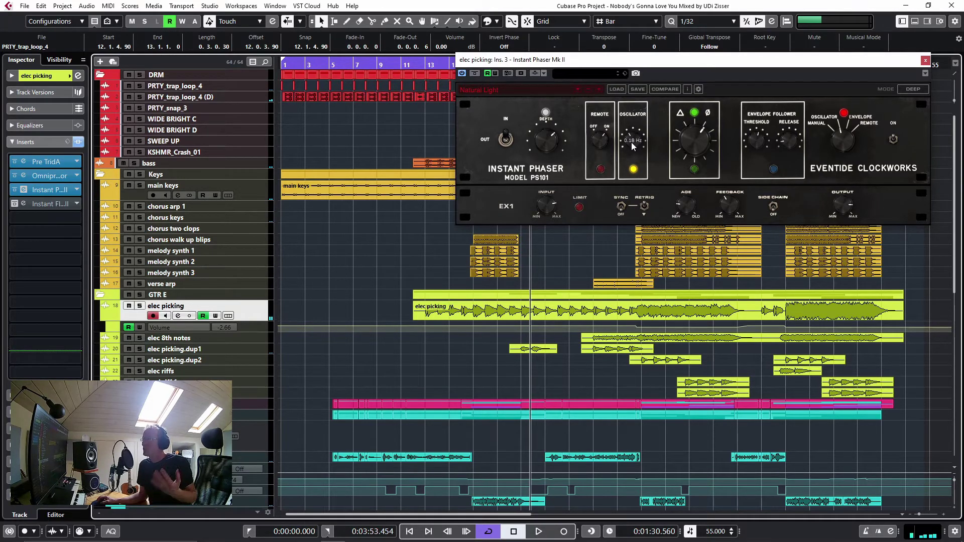
{"action": "left_click_drag", "start_coordinate": [633, 145], "coordinate": [631, 136]}
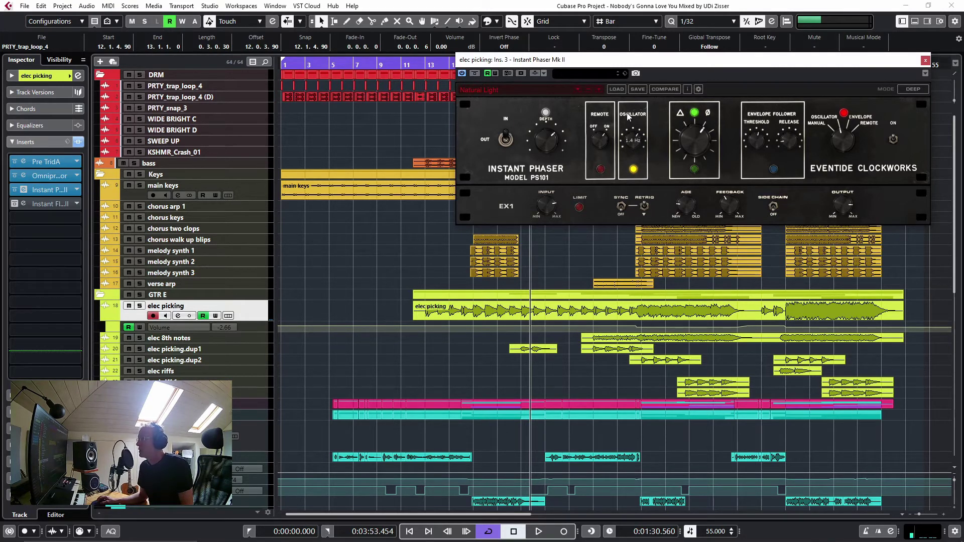
{"action": "key", "text": "space"}
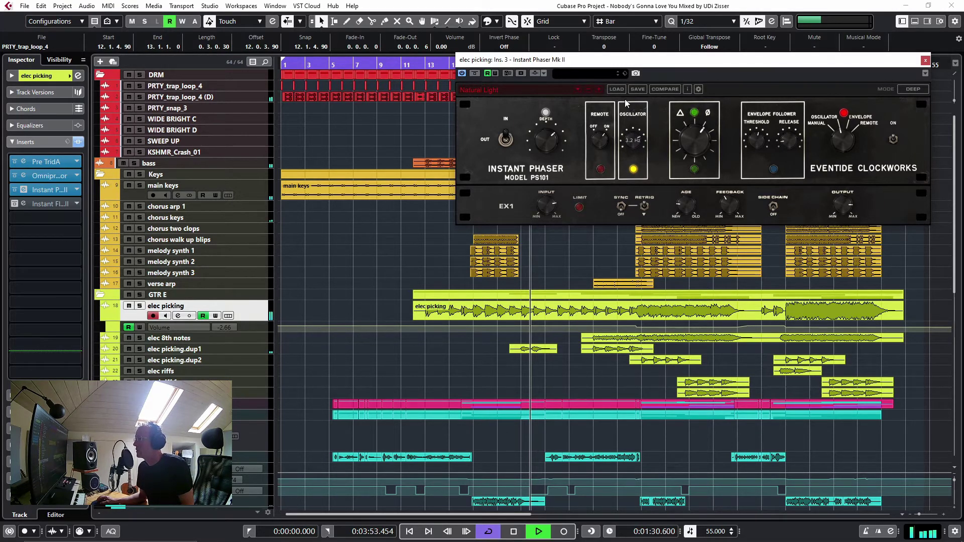
{"action": "left_click", "coordinate": [139, 306]}
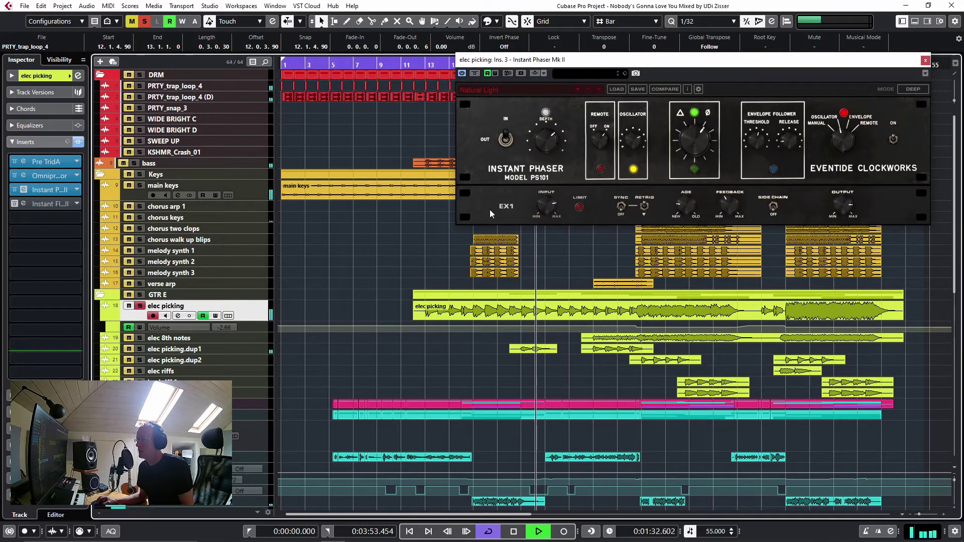
Step: Slow the phaser's oscillator to 0.05 Hz, audition the elec picking track in the full mix, and stop playback
{"action": "left_click_drag", "start_coordinate": [637, 172], "coordinate": [639, 203]}
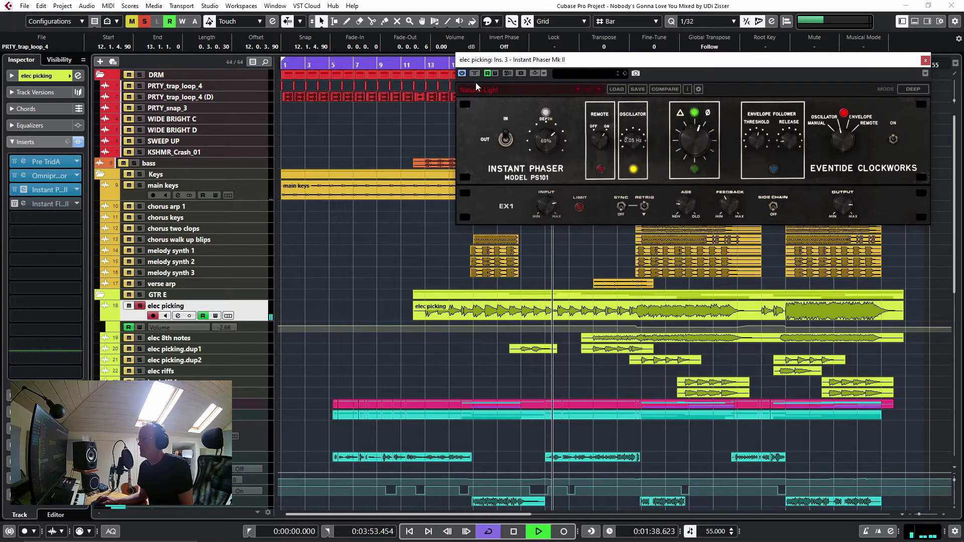
{"action": "left_click", "coordinate": [144, 21]}
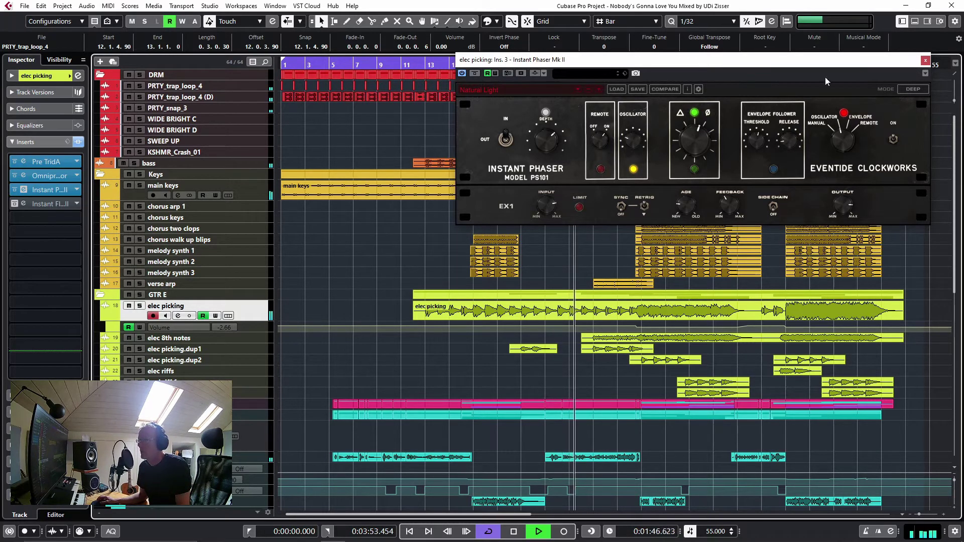
{"action": "key", "text": "space"}
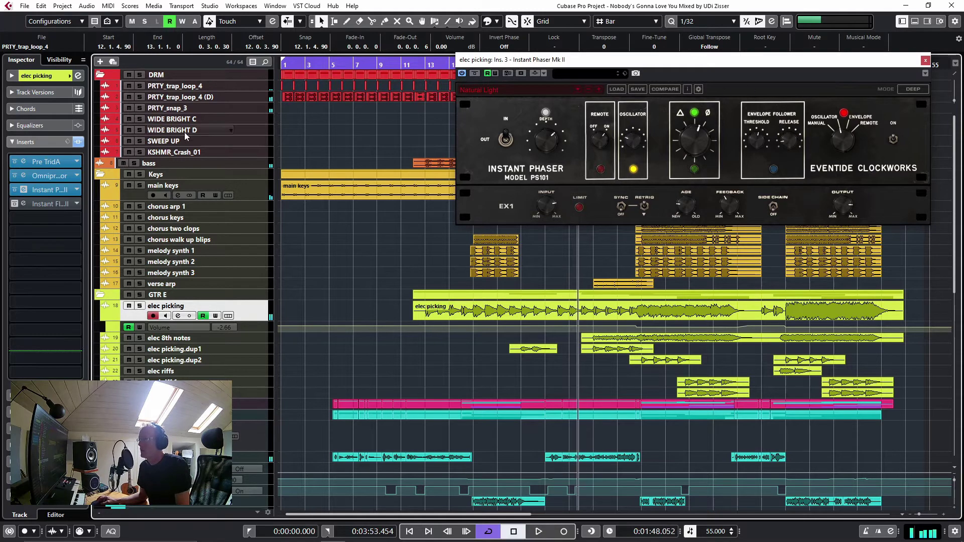
Step: Open the Omnipressor inserted on the elec picking track in place of the phaser and adjust its function control
{"action": "left_click", "coordinate": [50, 176]}
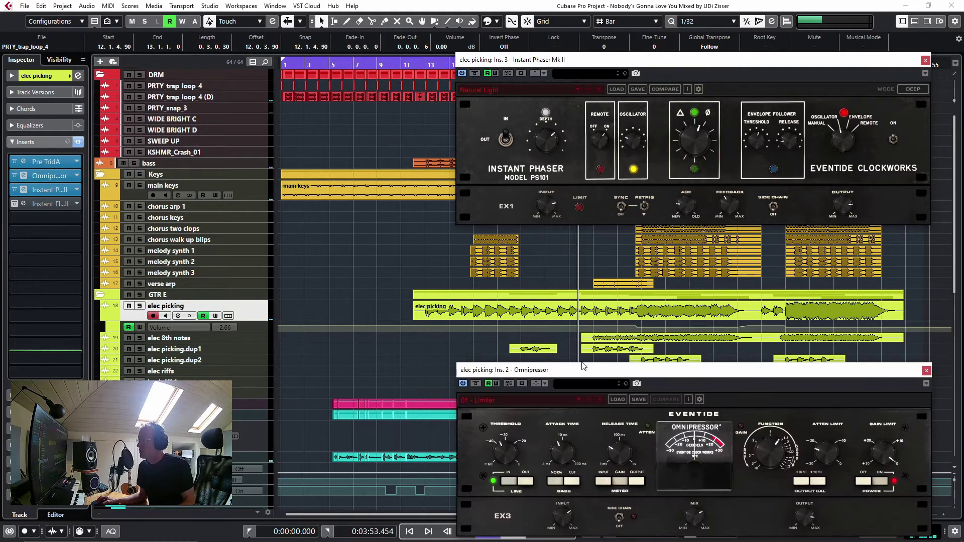
{"action": "left_click_drag", "start_coordinate": [589, 374], "coordinate": [586, 240]}
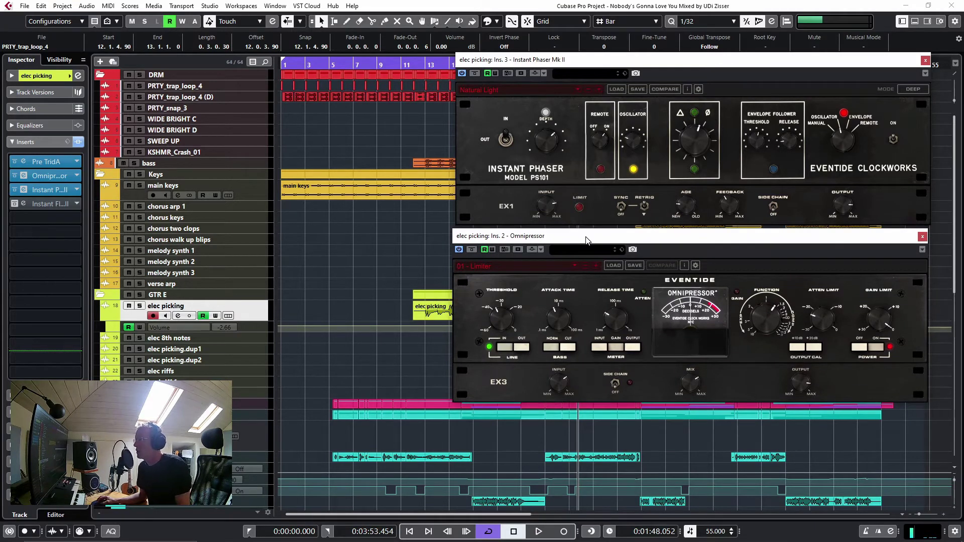
{"action": "left_click_drag", "start_coordinate": [587, 240], "coordinate": [585, 239]}
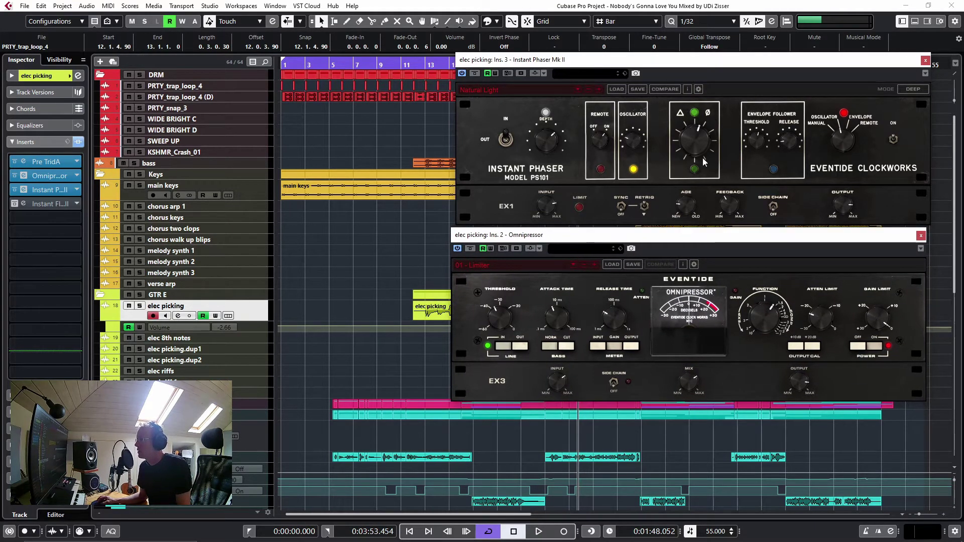
{"action": "left_click", "coordinate": [925, 61]}
{"action": "left_click_drag", "start_coordinate": [765, 237], "coordinate": [736, 91]}
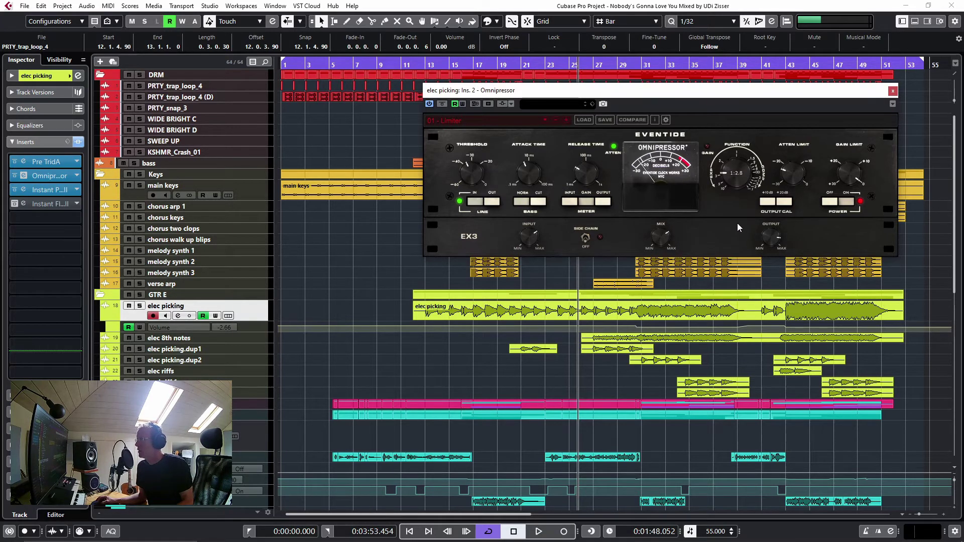
{"action": "left_click_drag", "start_coordinate": [738, 227], "coordinate": [736, 215]}
{"action": "left_click_drag", "start_coordinate": [732, 158], "coordinate": [733, 162]}
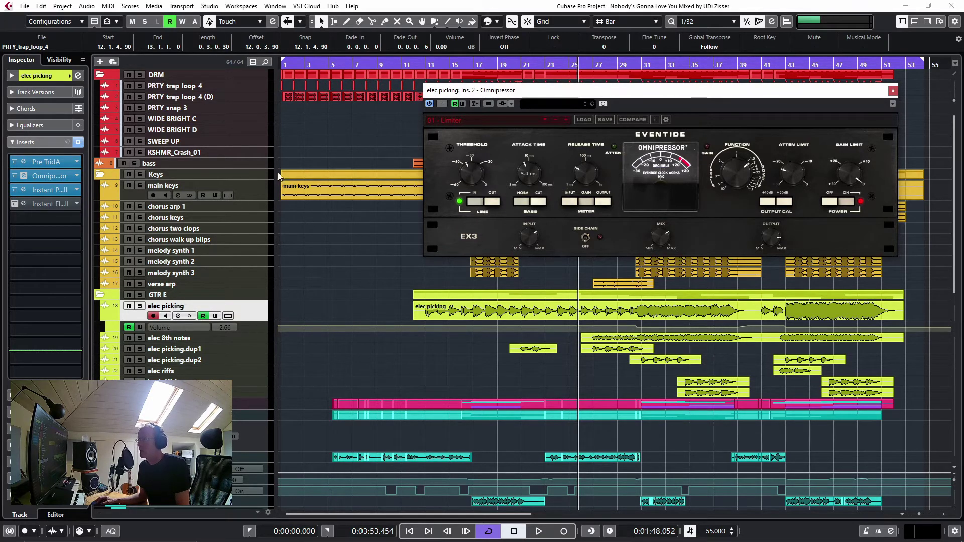
Step: Adjust the Omnipressor's threshold and release time while the full mix plays, and stop playback
{"action": "key", "text": "space"}
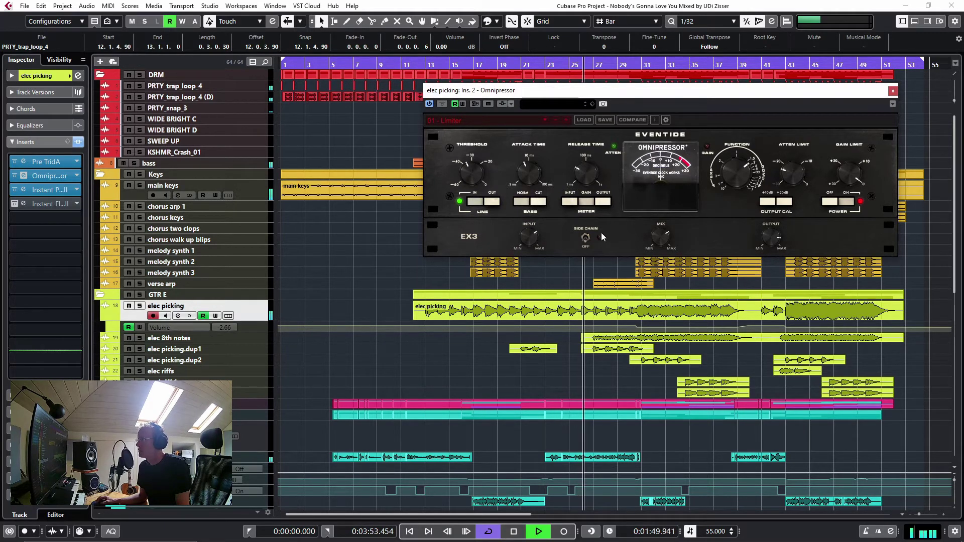
{"action": "mouse_move", "coordinate": [475, 173]}
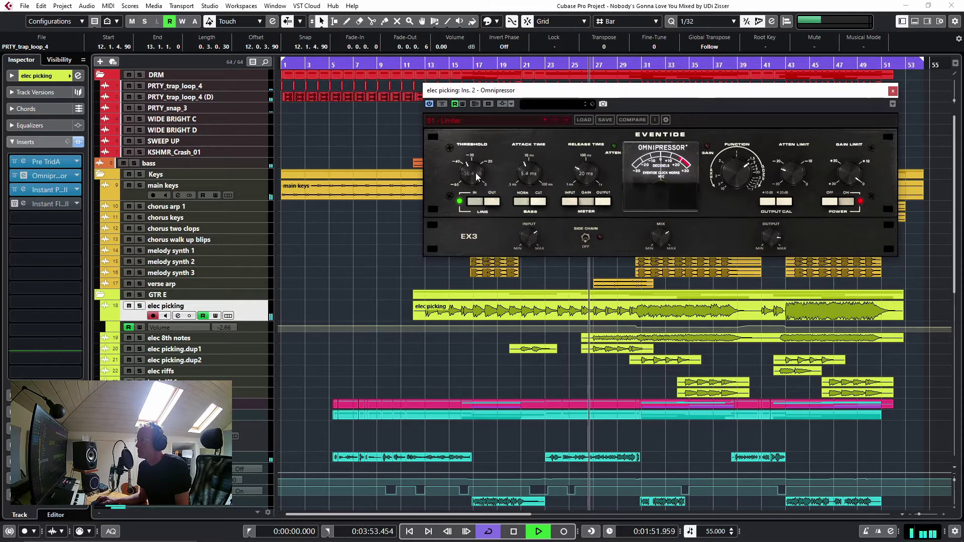
{"action": "left_click_drag", "start_coordinate": [474, 181], "coordinate": [477, 194]}
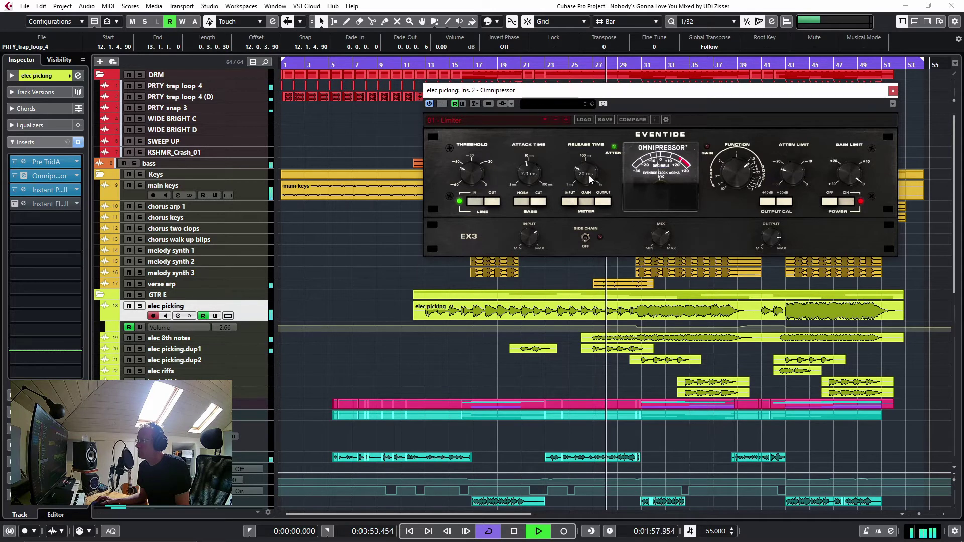
{"action": "left_click_drag", "start_coordinate": [589, 176], "coordinate": [598, 215]}
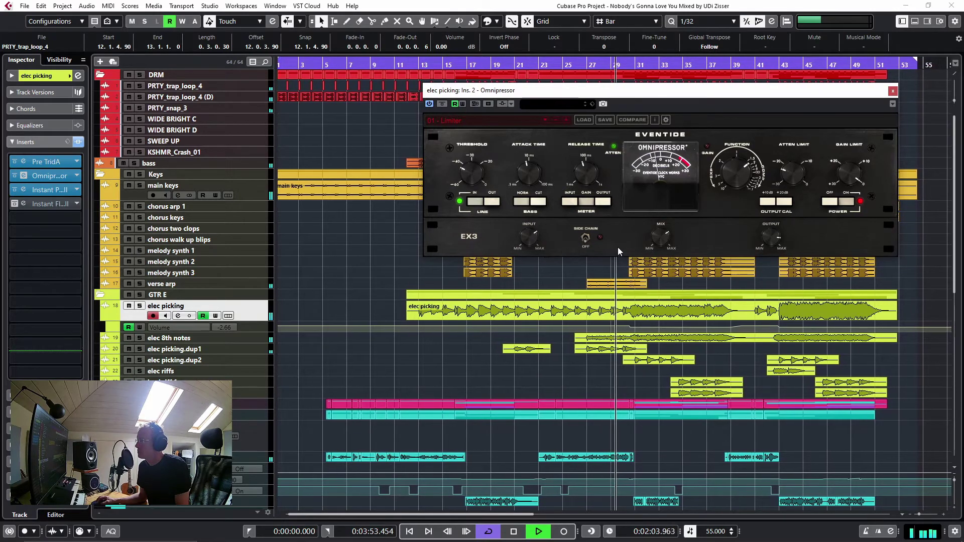
{"action": "mouse_move", "coordinate": [657, 234]}
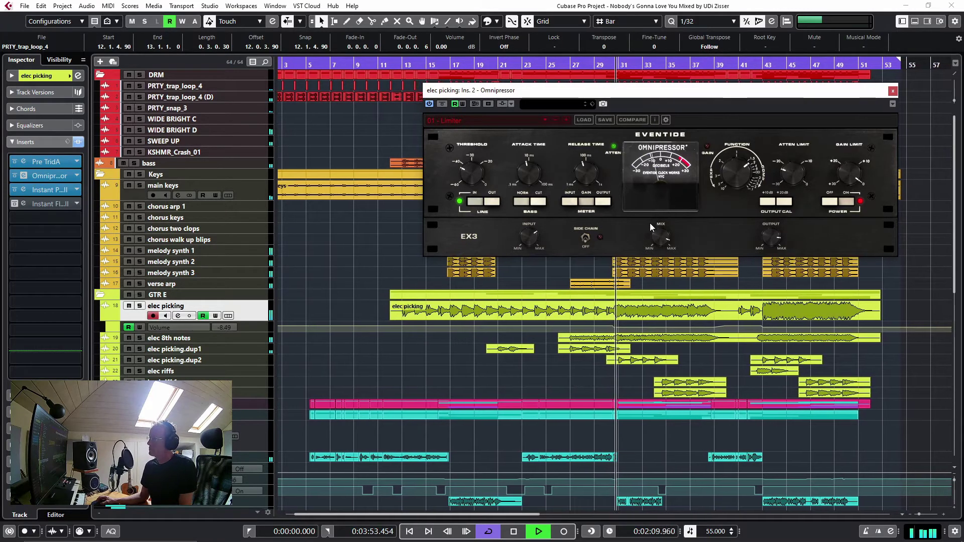
{"action": "key", "text": "space"}
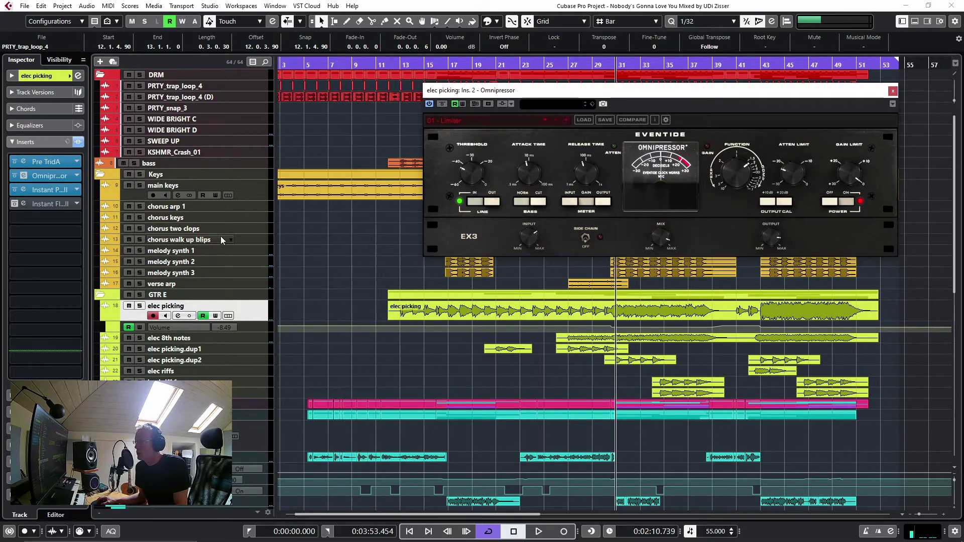
Step: Open the H949 Dual Harmonizer inserted on the VOC Lead group and close the Omnipressor
{"action": "scroll", "coordinate": [219, 236], "scroll_direction": "down", "scroll_amount": 8}
{"action": "scroll", "coordinate": [219, 237], "scroll_direction": "up", "scroll_amount": 3}
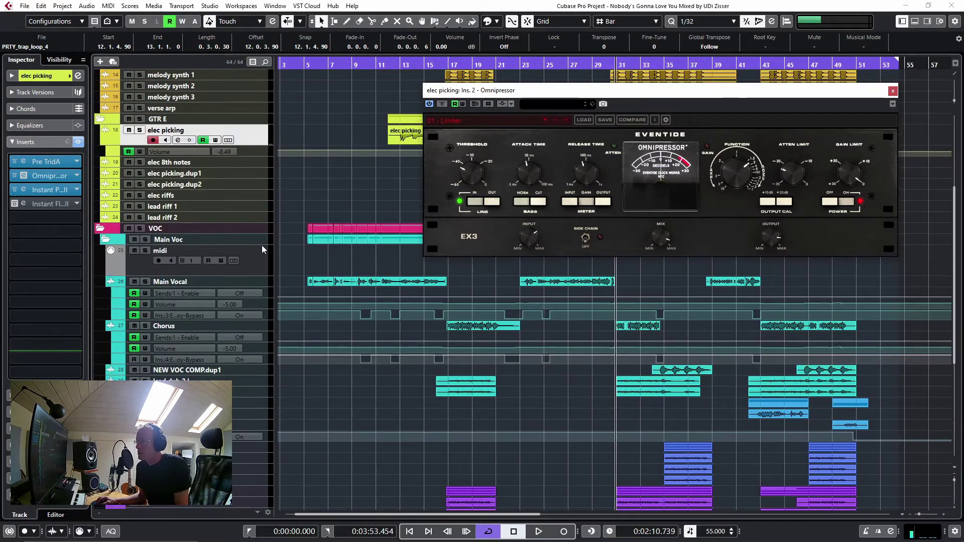
{"action": "left_click", "coordinate": [263, 283]}
{"action": "scroll", "coordinate": [221, 266], "scroll_direction": "down", "scroll_amount": 5}
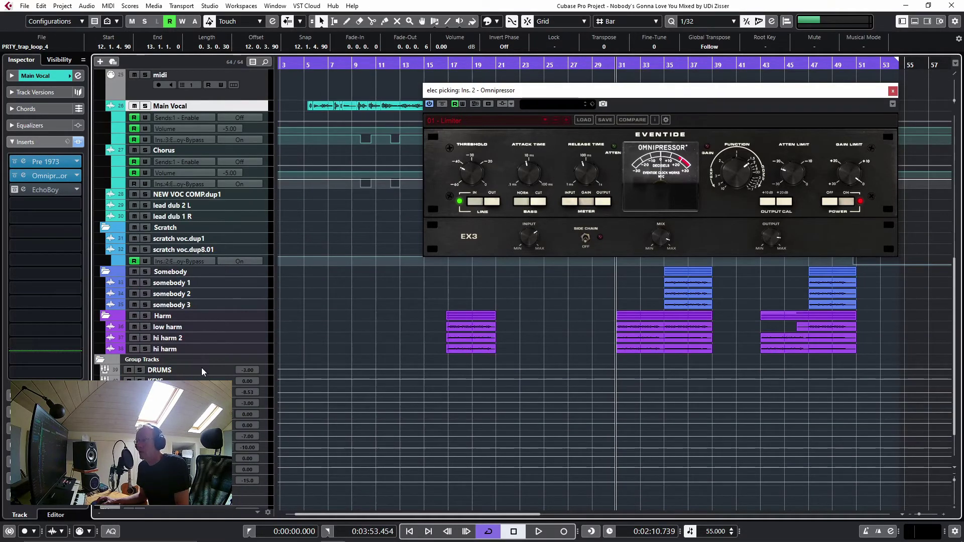
{"action": "left_click", "coordinate": [252, 414]}
{"action": "left_click", "coordinate": [24, 129]}
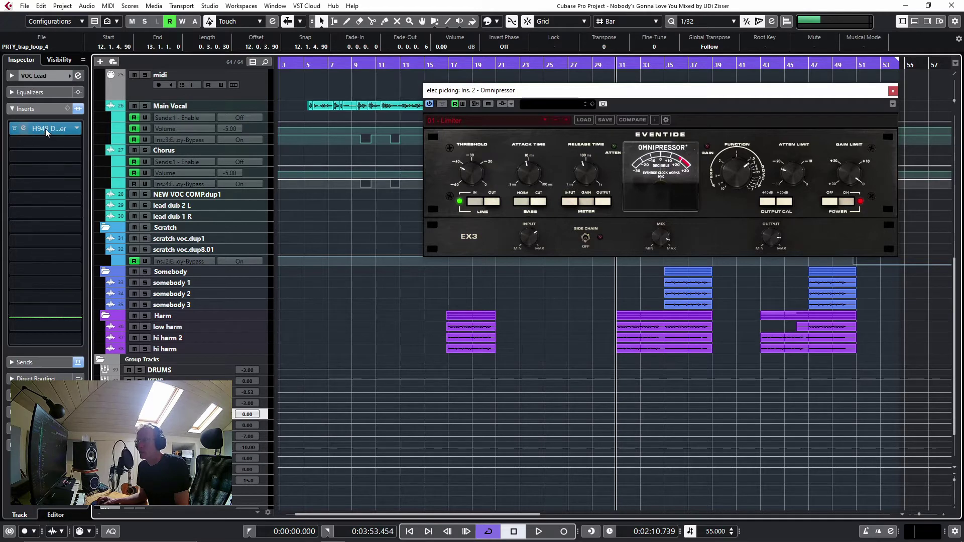
{"action": "left_click", "coordinate": [892, 91]}
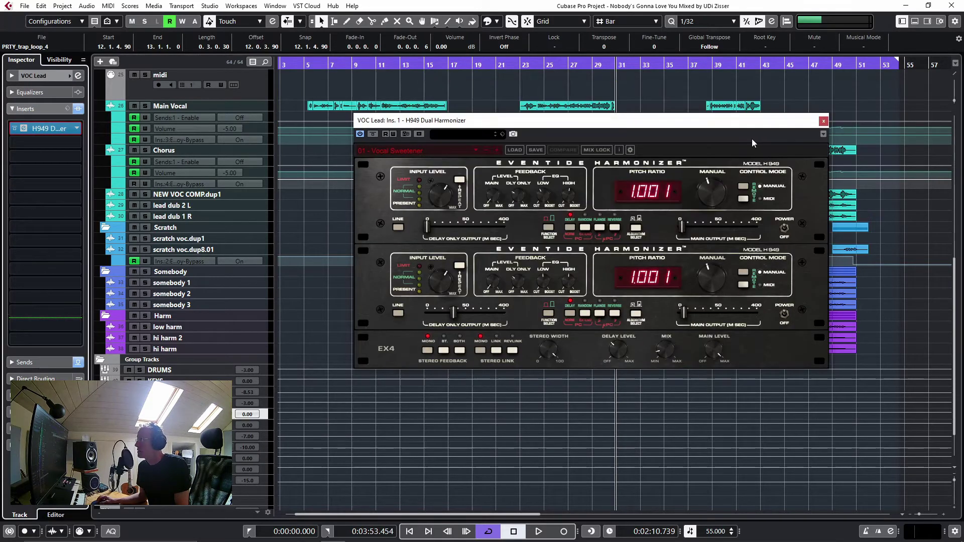
{"action": "left_click_drag", "start_coordinate": [377, 121], "coordinate": [409, 123]}
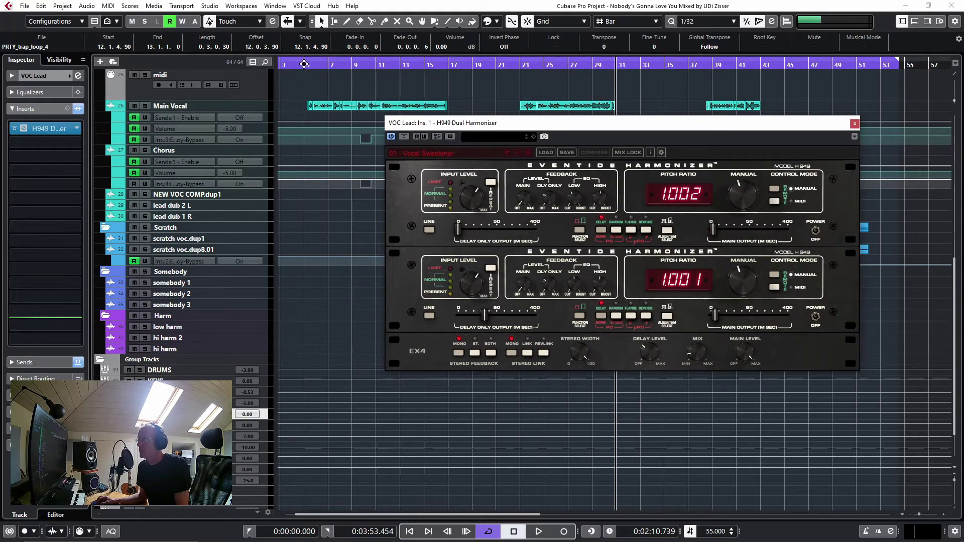
Step: Start playback just before the first Main Vocal clip at bar 5 with the VOC Lead group soloed
{"action": "left_click", "coordinate": [304, 64]}
{"action": "key", "text": "h"}
{"action": "key", "text": "h"}
{"action": "key", "text": "h"}
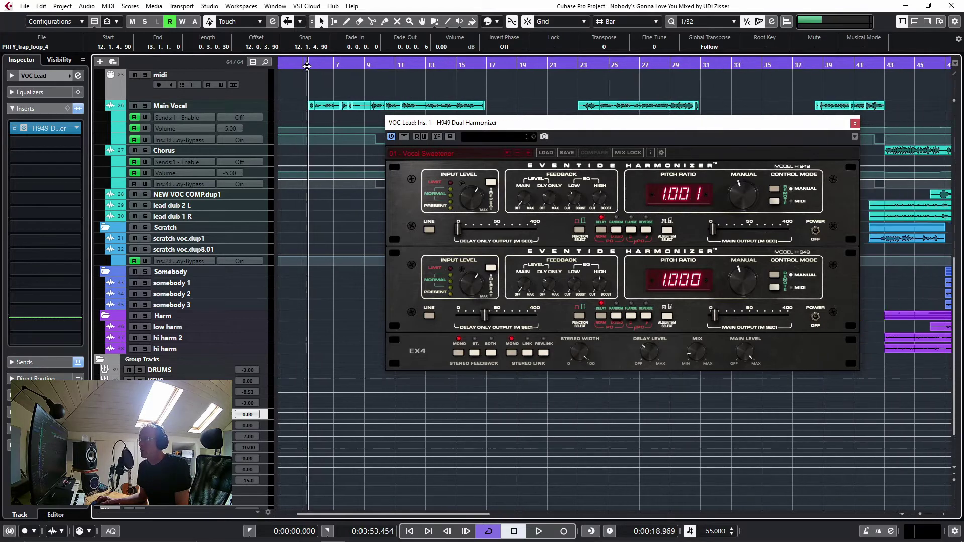
{"action": "key", "text": "space"}
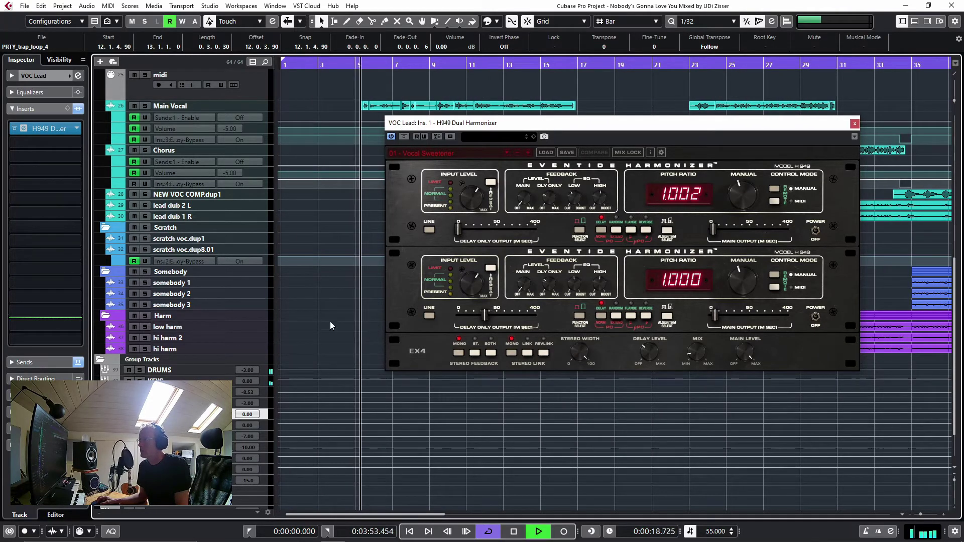
{"action": "key", "text": "s"}
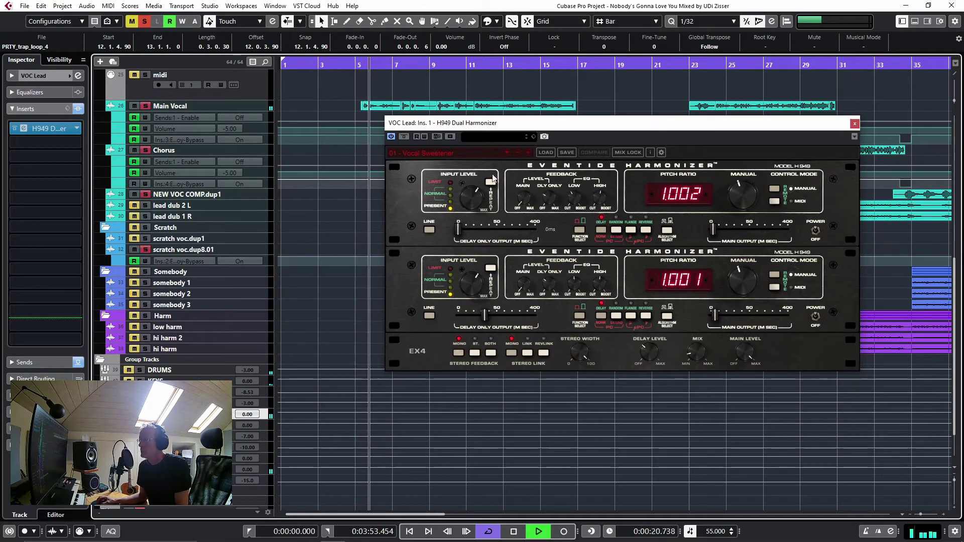
Step: Compare the soloed lead vocal with the Dual Harmonizer bypassed and active
{"action": "left_click", "coordinate": [404, 137]}
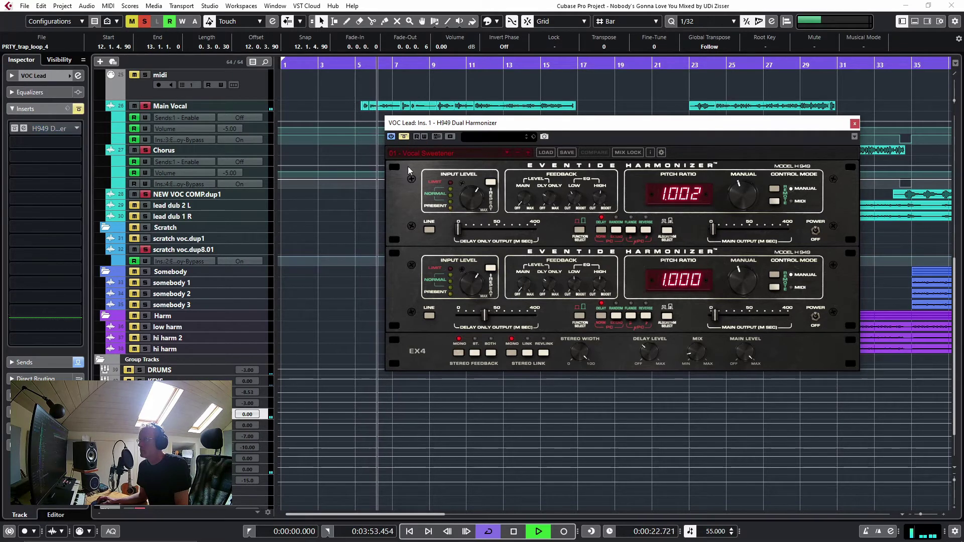
{"action": "left_click", "coordinate": [404, 137]}
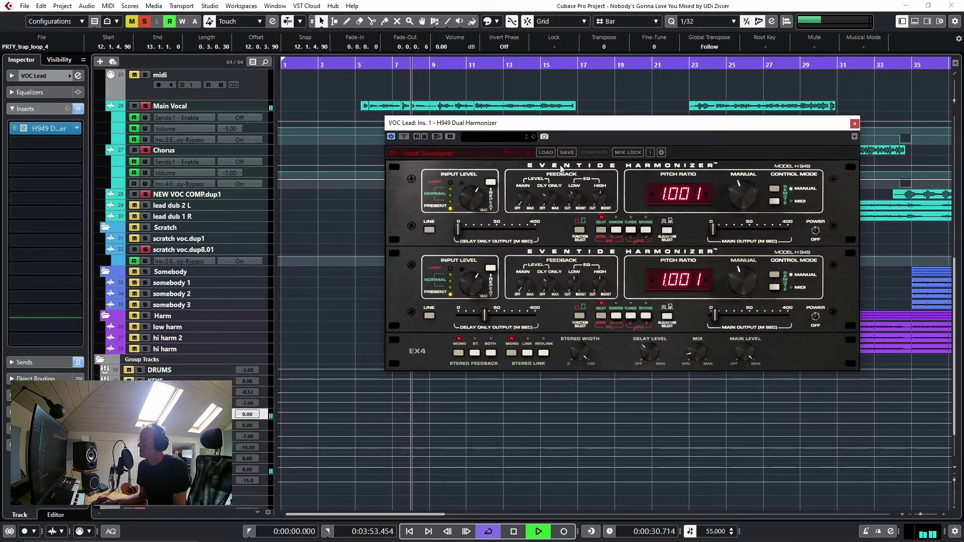
{"action": "left_click", "coordinate": [403, 136]}
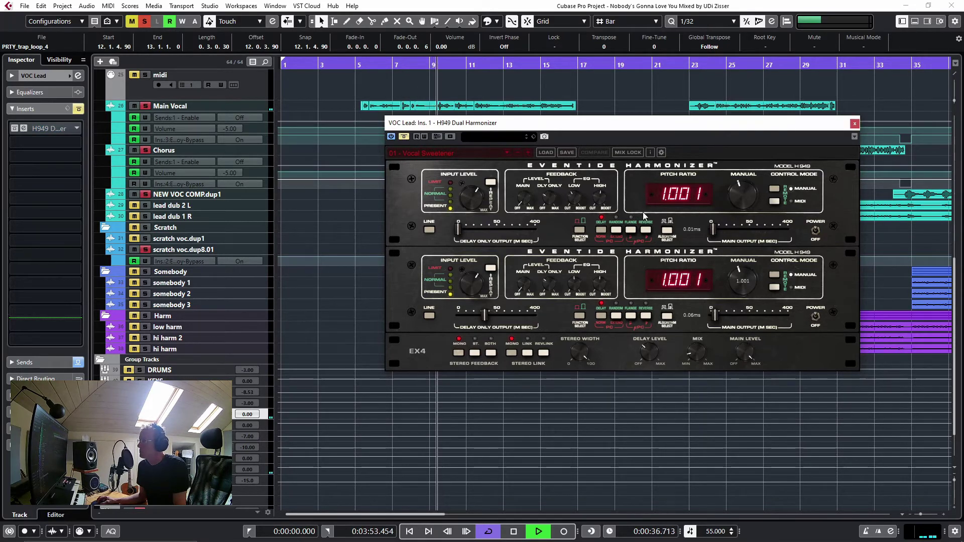
{"action": "left_click", "coordinate": [404, 136]}
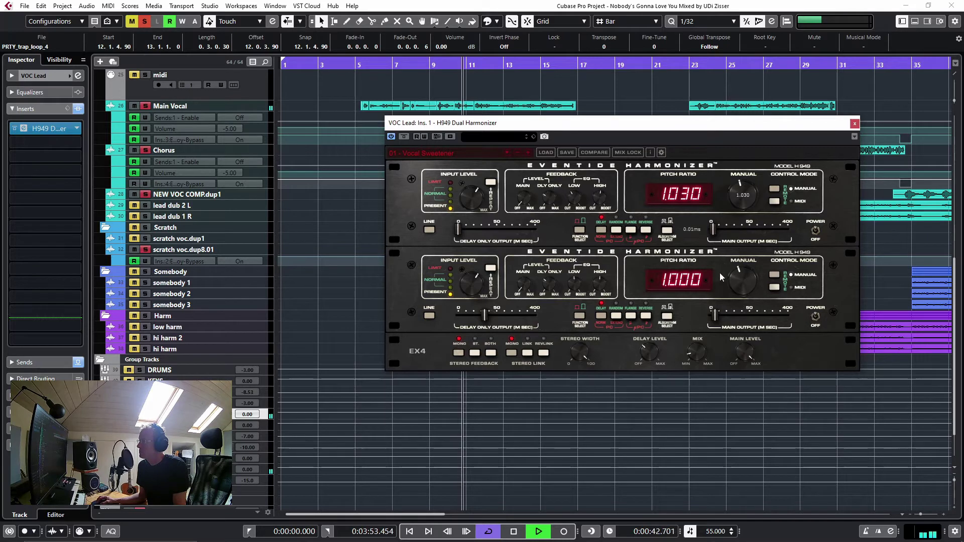
Step: Exaggerate the harmonizer's pitch ratios to about 1.030 on the upper unit and 0.959 on the lower, and audition the vocal in the full mix
{"action": "left_click_drag", "start_coordinate": [732, 281], "coordinate": [752, 284]}
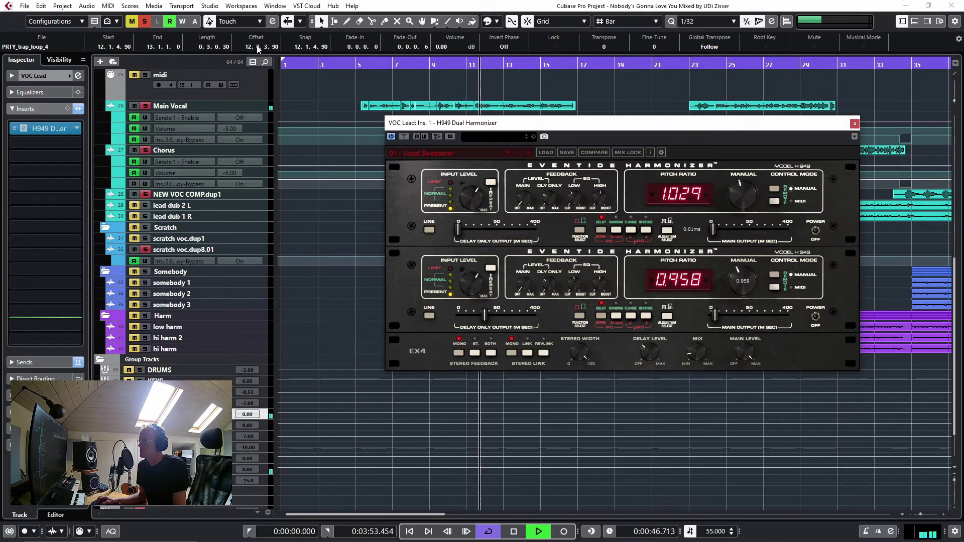
{"action": "left_click", "coordinate": [144, 21]}
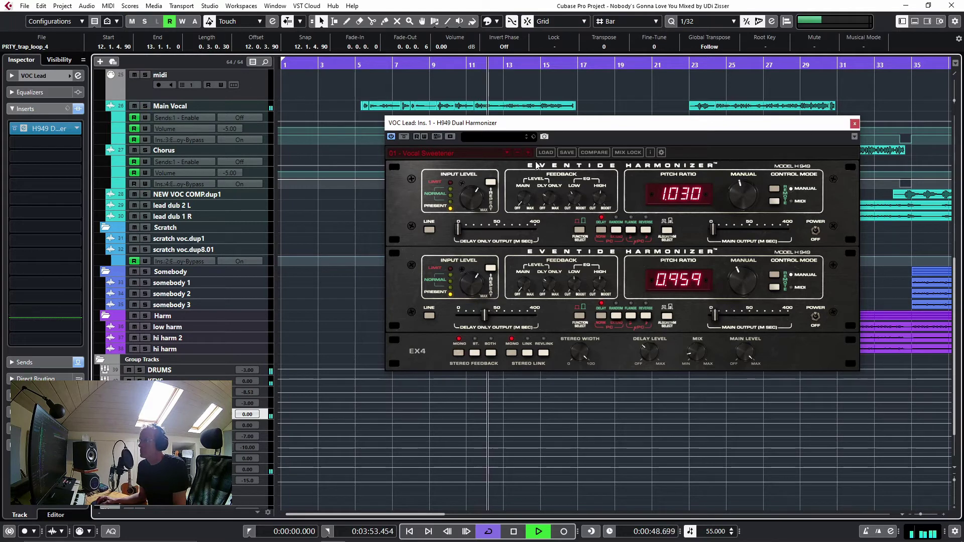
{"action": "key", "text": "space"}
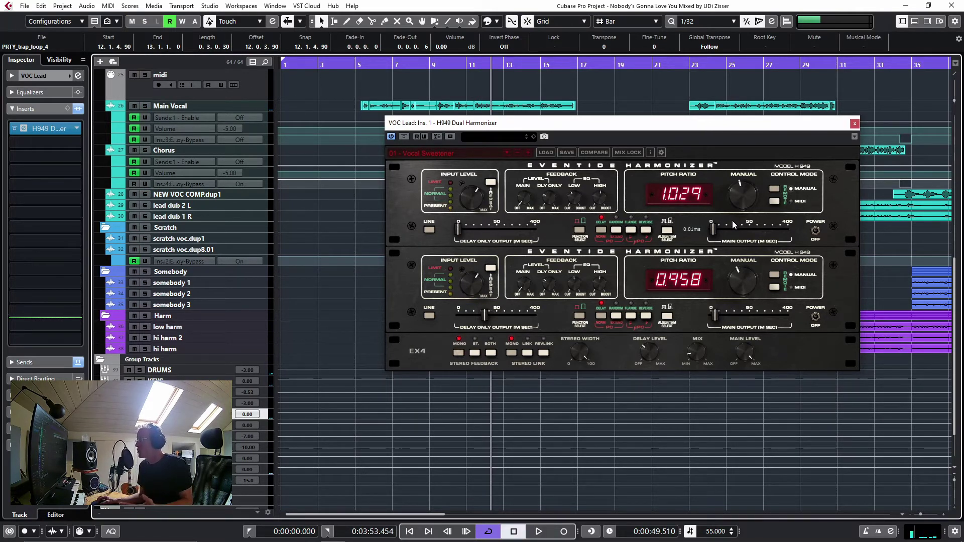
Step: Return the harmonizer's pitch ratios to about 1.001 and 1.000, audition the full mix, and stop playback
{"action": "left_click_drag", "start_coordinate": [736, 203], "coordinate": [738, 204]}
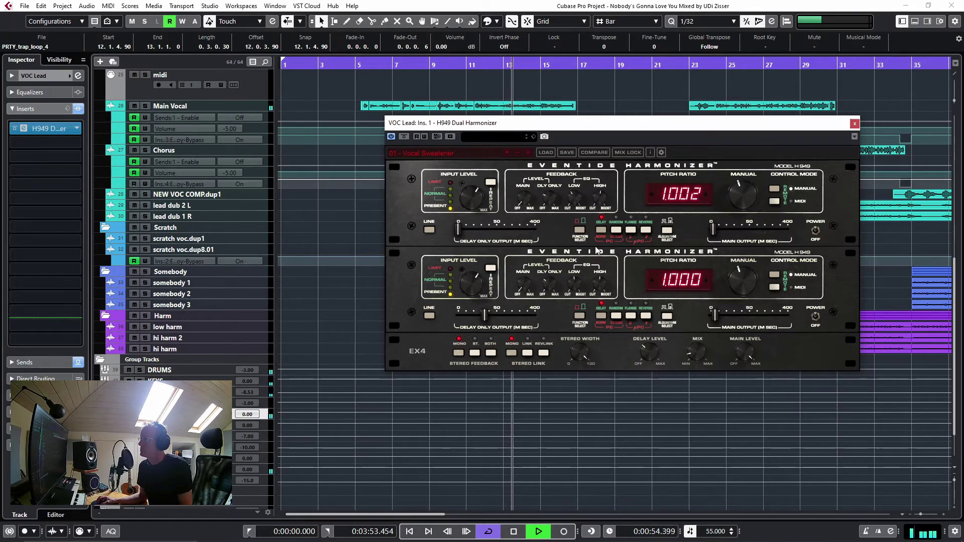
{"action": "key", "text": "space"}
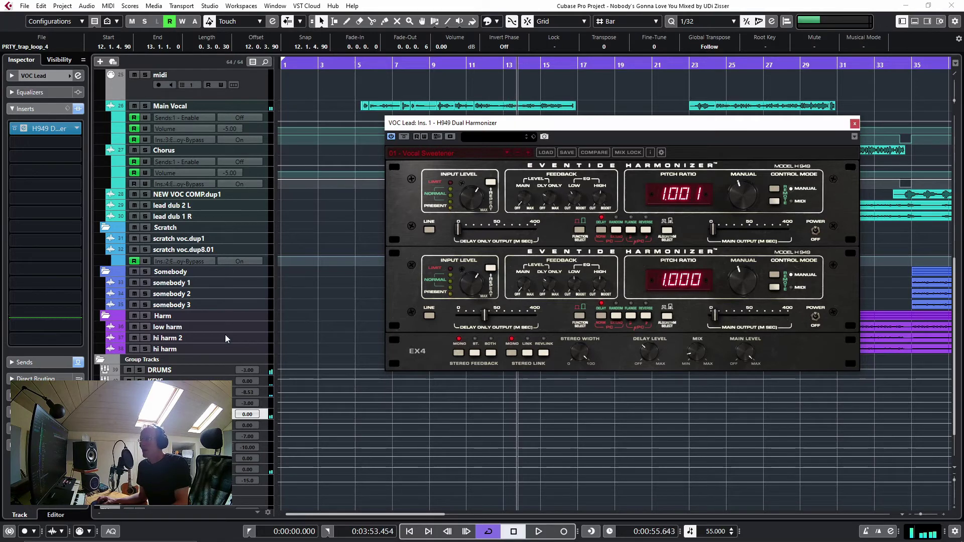
Step: Load the Ghost Delay preset from the Delays category into the lead vocal's H949 Dual Harmonizer and play the full mix
{"action": "left_click", "coordinate": [139, 415]}
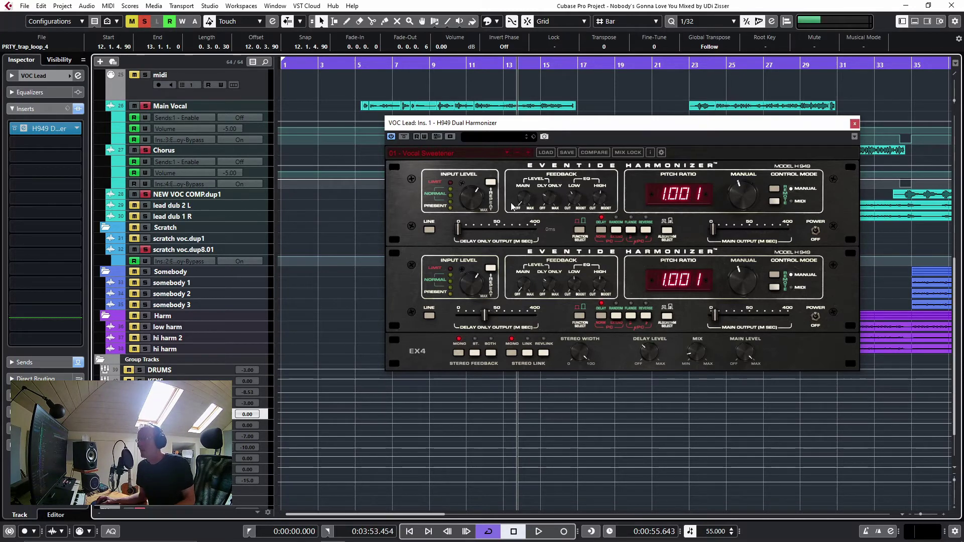
{"action": "left_click", "coordinate": [444, 154]}
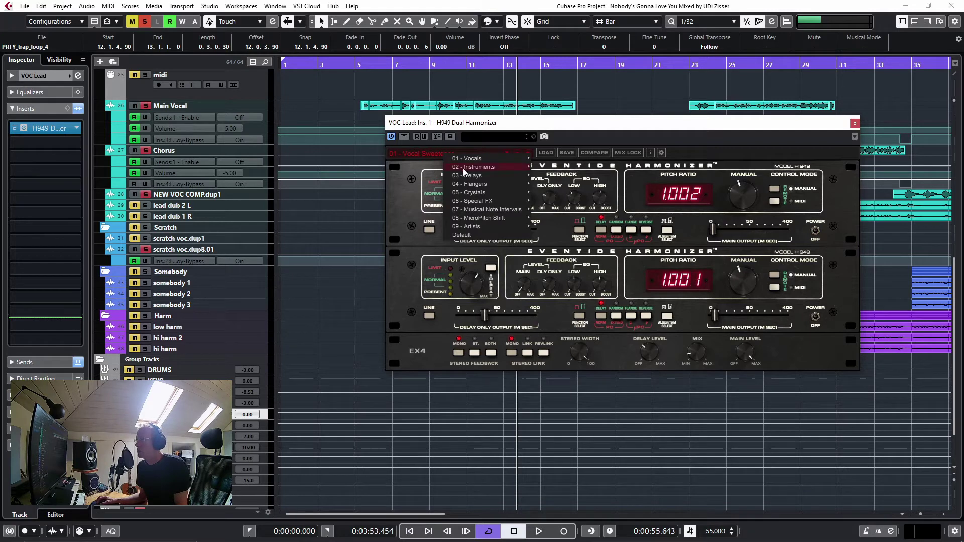
{"action": "mouse_move", "coordinate": [466, 179]}
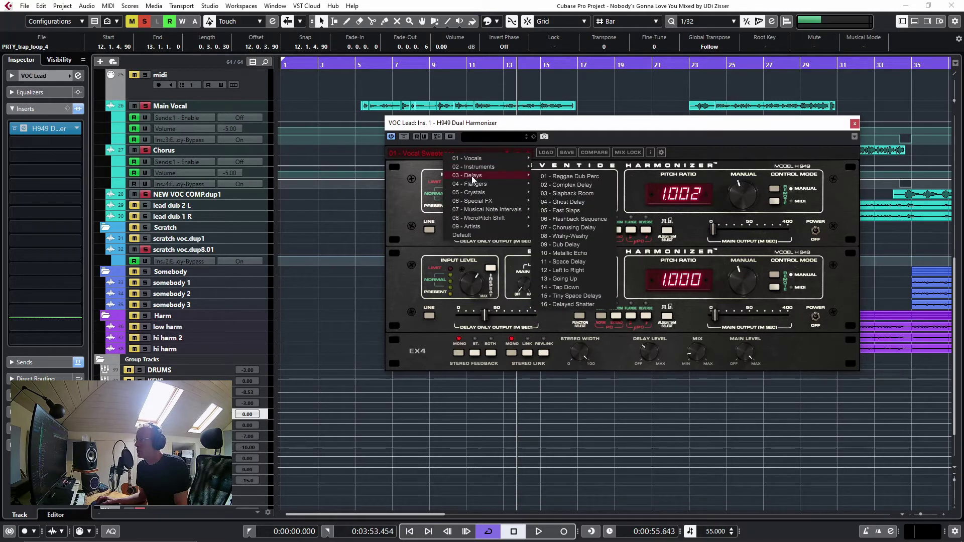
{"action": "left_click", "coordinate": [586, 202]}
{"action": "key", "text": "space"}
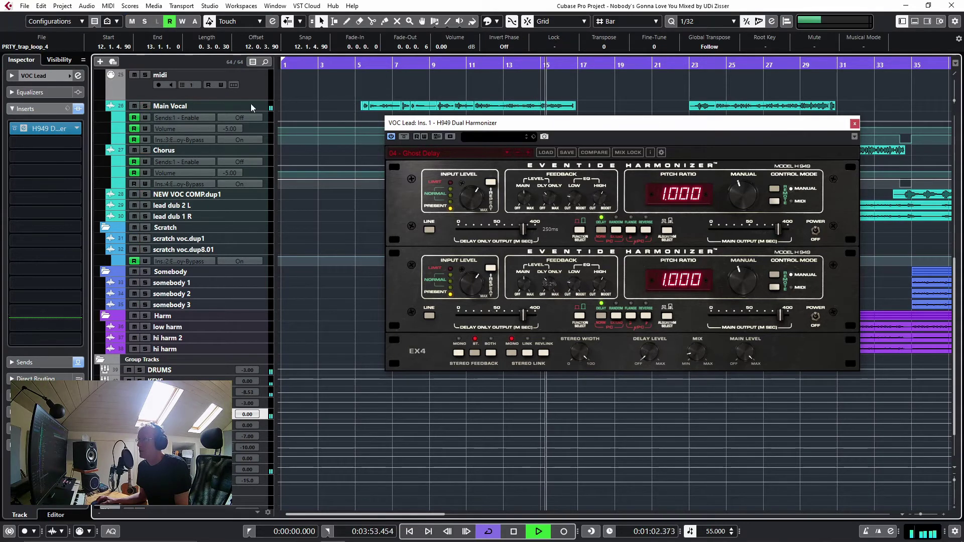
Step: Adjust the Dual Harmonizer's mix while auditioning the vocal, including from bar 23, then stop playback and close the plug-in
{"action": "left_click_drag", "start_coordinate": [692, 357], "coordinate": [693, 361]}
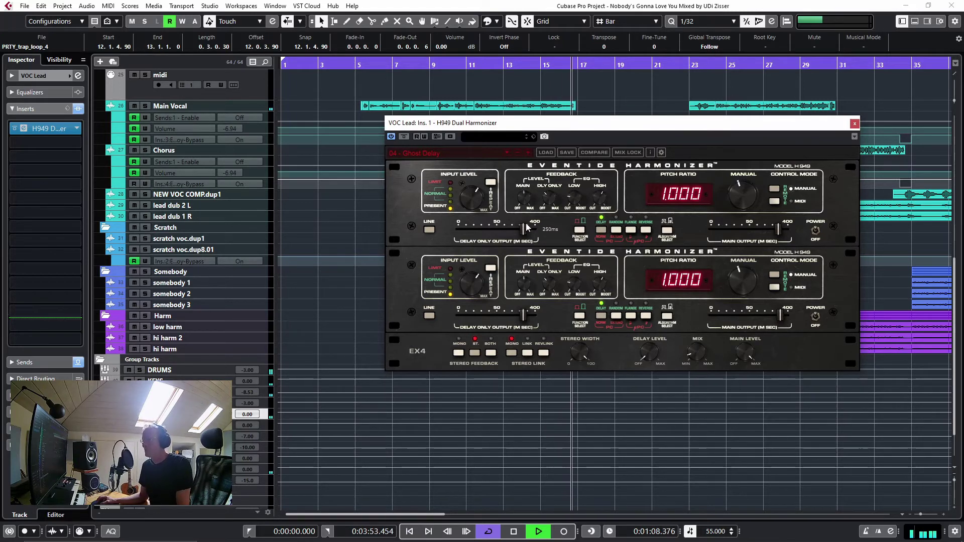
{"action": "mouse_move", "coordinate": [527, 217]}
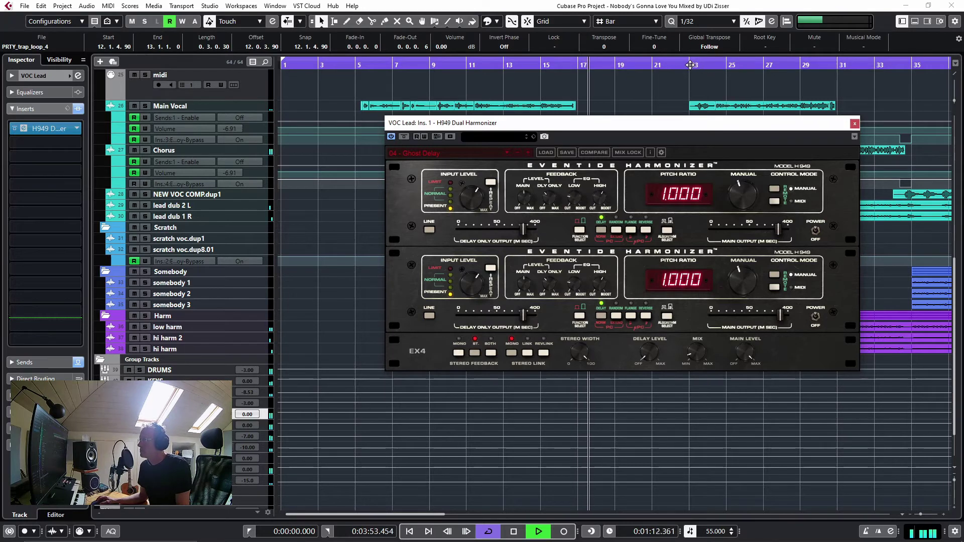
{"action": "left_click", "coordinate": [694, 65]}
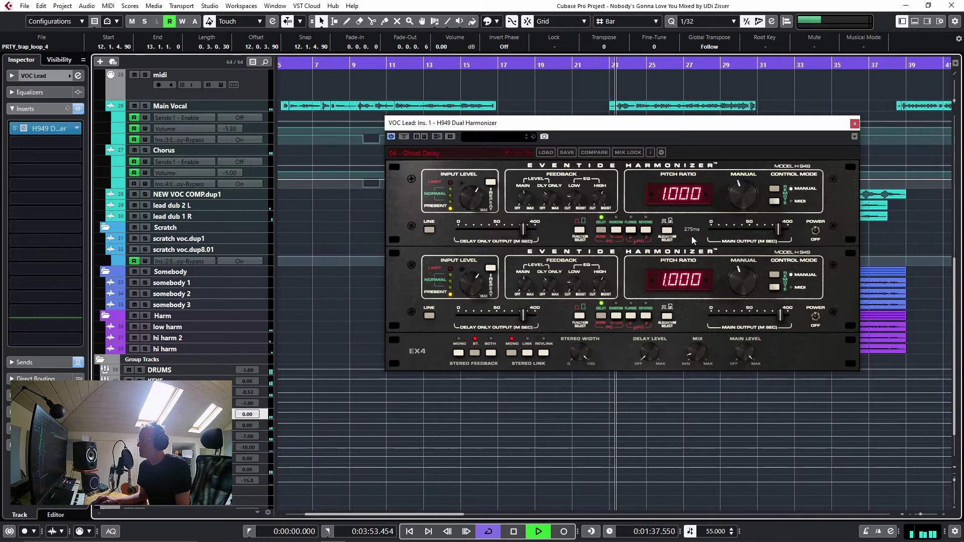
{"action": "mouse_move", "coordinate": [692, 240]}
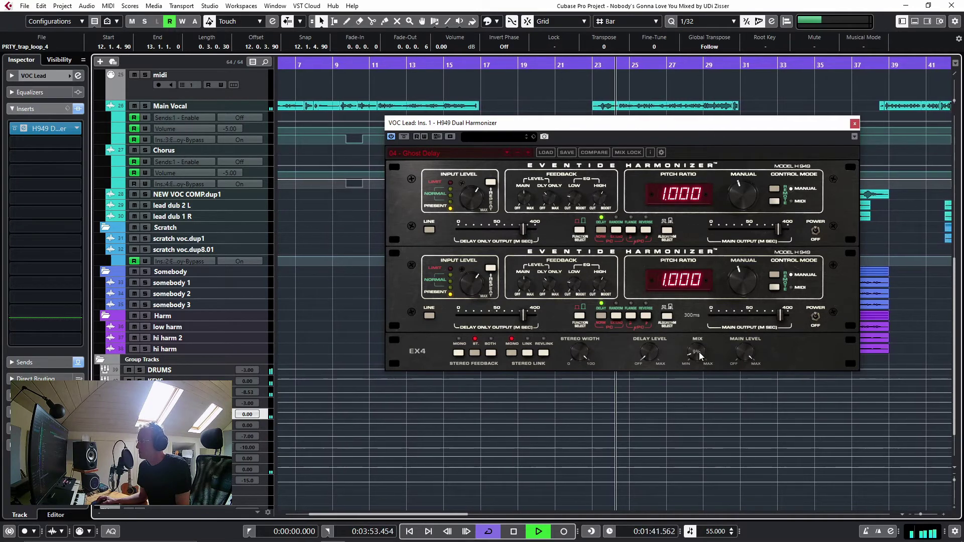
{"action": "left_click_drag", "start_coordinate": [697, 352], "coordinate": [703, 359]}
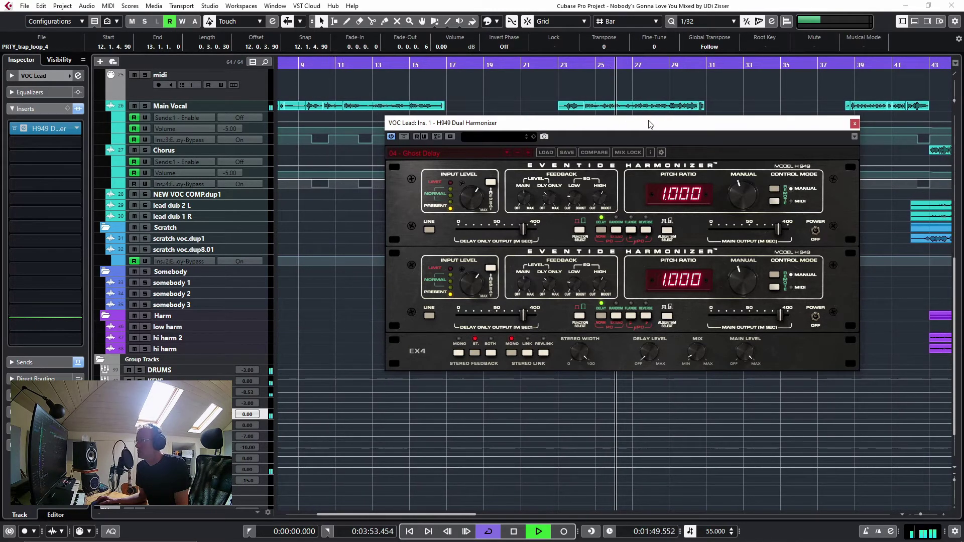
{"action": "key", "text": "space"}
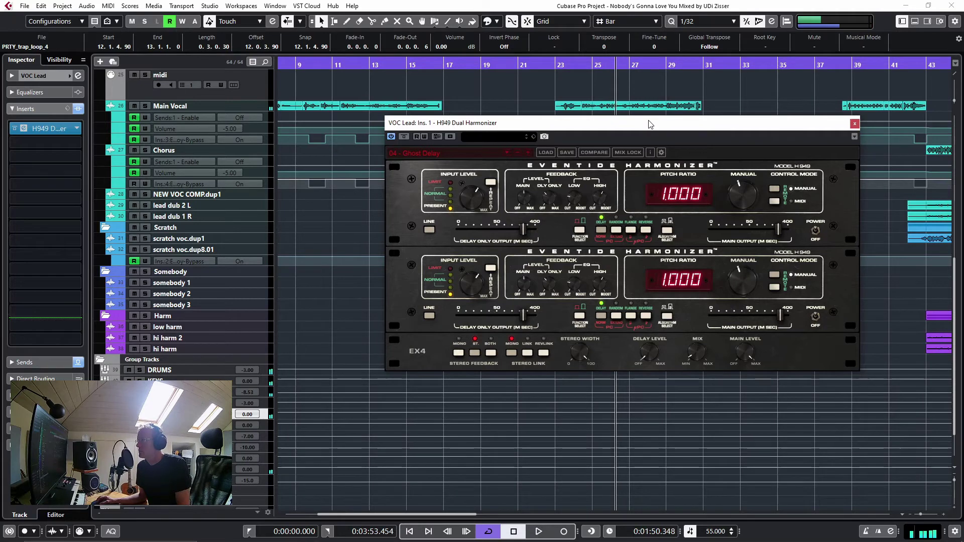
{"action": "left_click", "coordinate": [854, 124]}
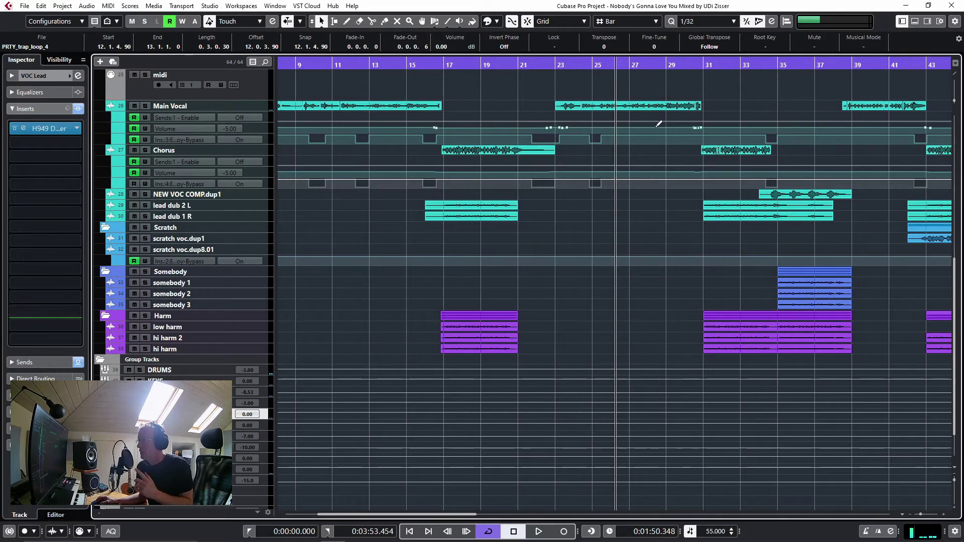
Step: Insert the H910 Dual Harmonizer ahead of EchoBoy on the Main Vocal track, and swap it for the single H910 Harmonizer
{"action": "scroll", "coordinate": [422, 147], "scroll_direction": "up", "scroll_amount": 3}
{"action": "left_click", "coordinate": [242, 195]}
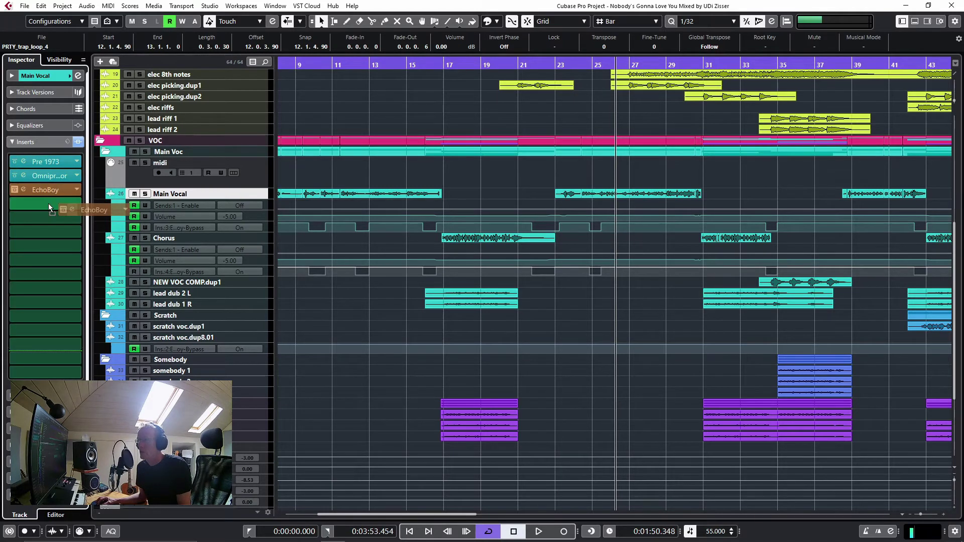
{"action": "left_click", "coordinate": [76, 189]}
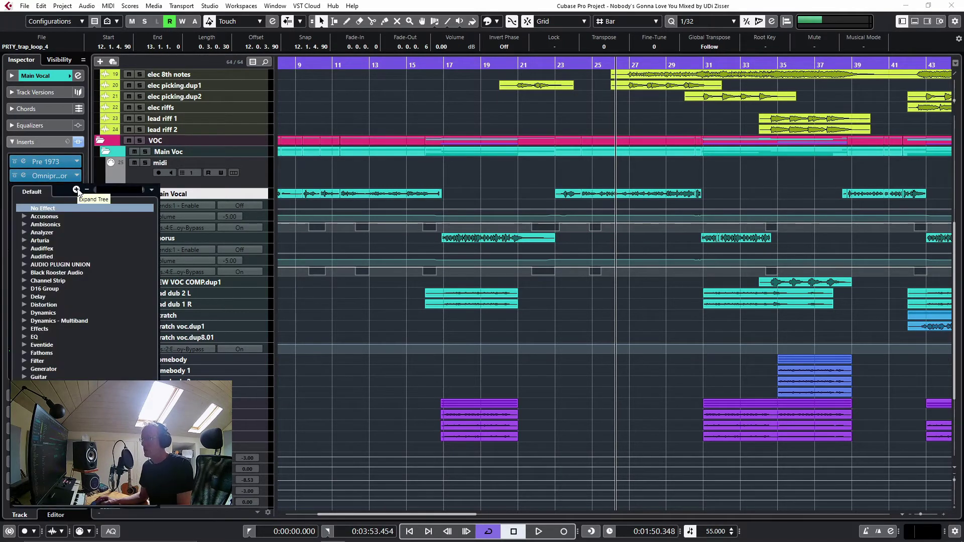
{"action": "type", "text": "910"}
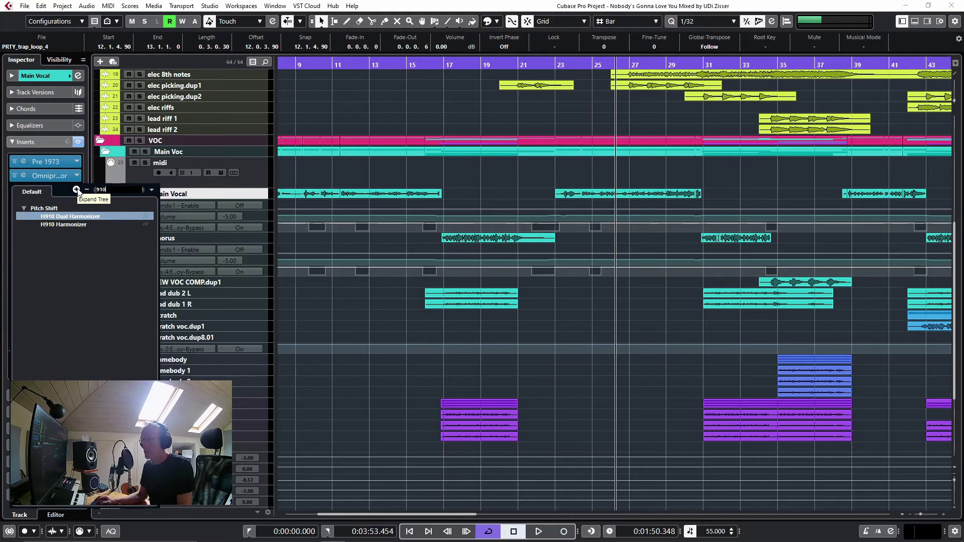
{"action": "left_click", "coordinate": [89, 217]}
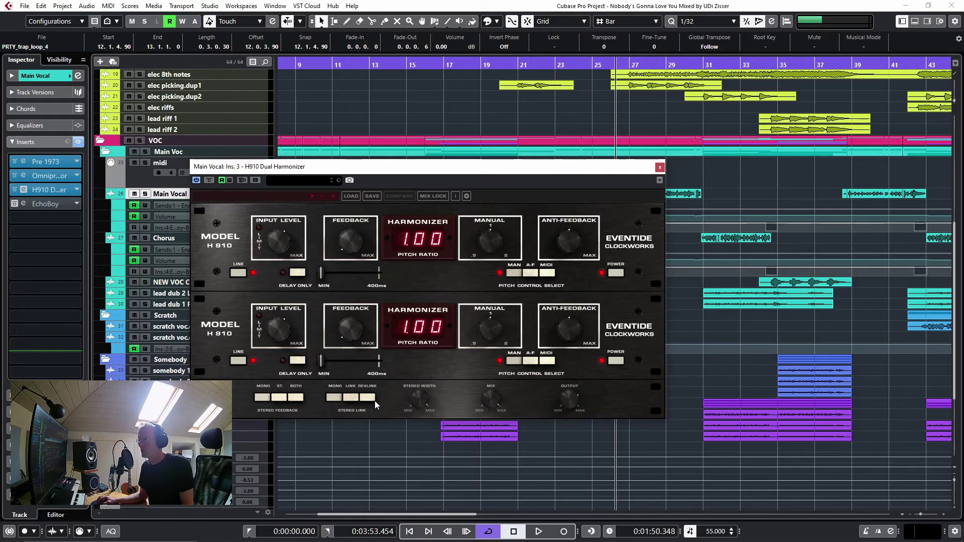
{"action": "left_click_drag", "start_coordinate": [498, 167], "coordinate": [716, 58]}
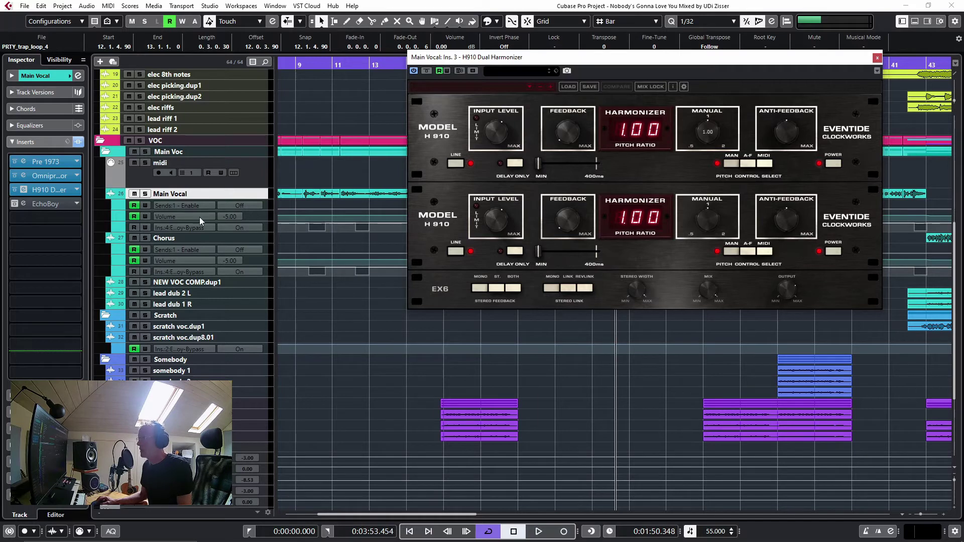
{"action": "left_click", "coordinate": [77, 190]}
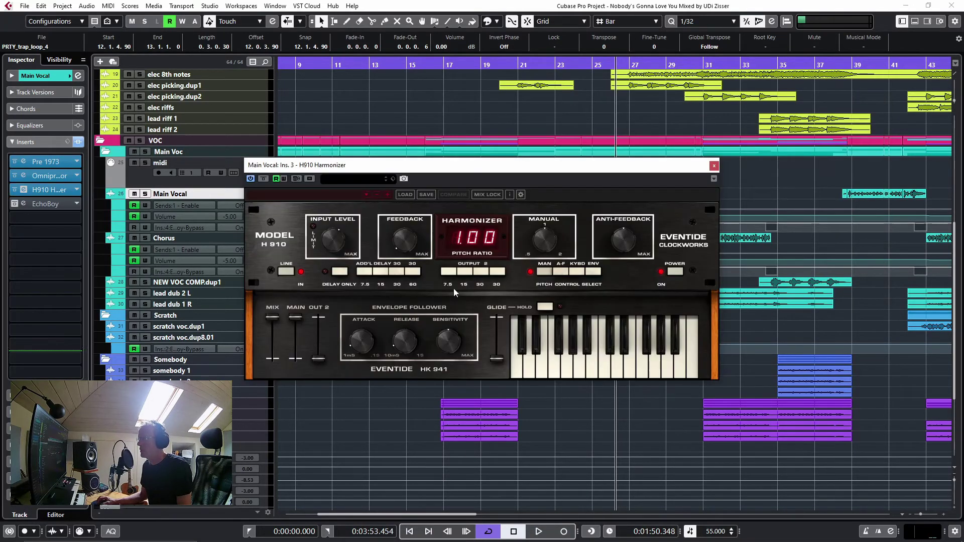
{"action": "left_click_drag", "start_coordinate": [557, 167], "coordinate": [751, 62]}
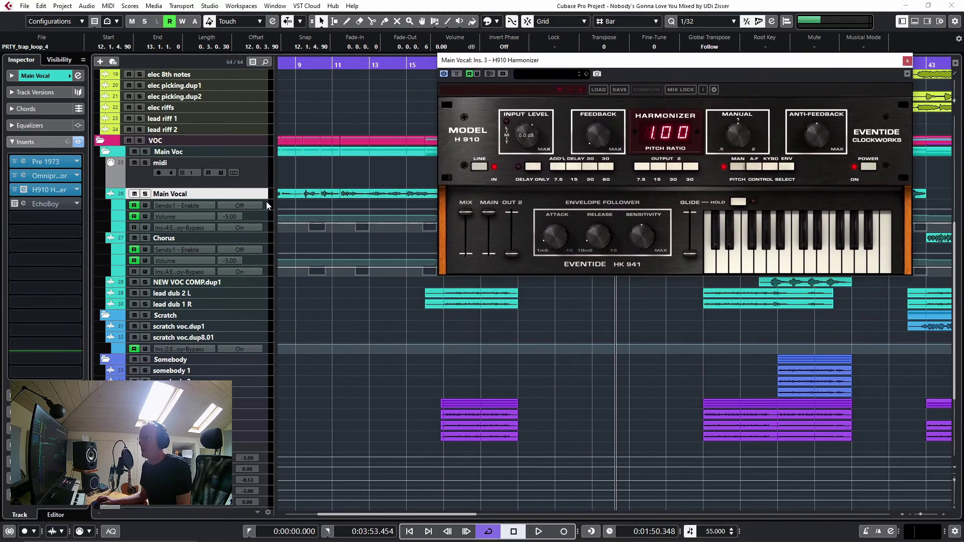
Step: Route the midi track's output to the Main Vocal's H910 Harmonizer MIDI input and set the harmonizer's pitch control to KYBD
{"action": "left_click", "coordinate": [253, 176]}
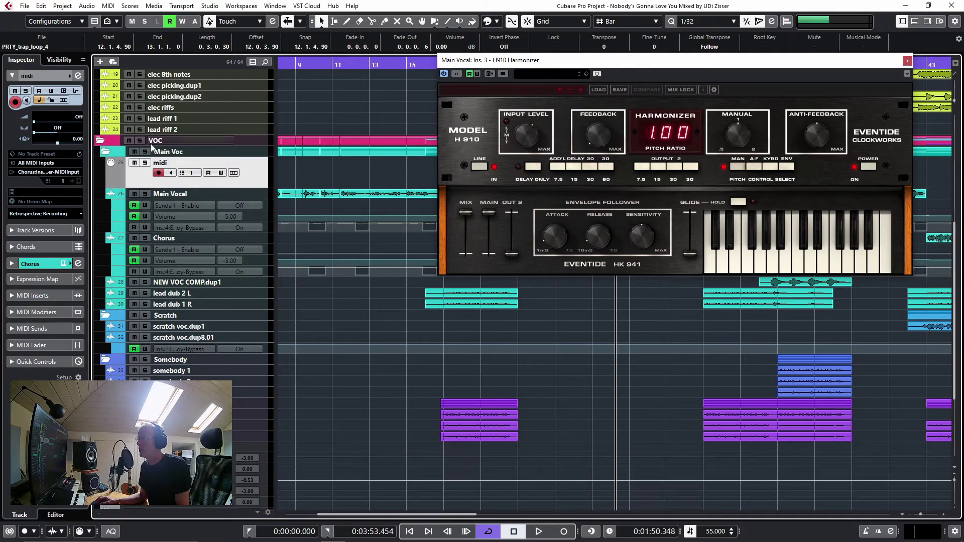
{"action": "left_click", "coordinate": [53, 172]}
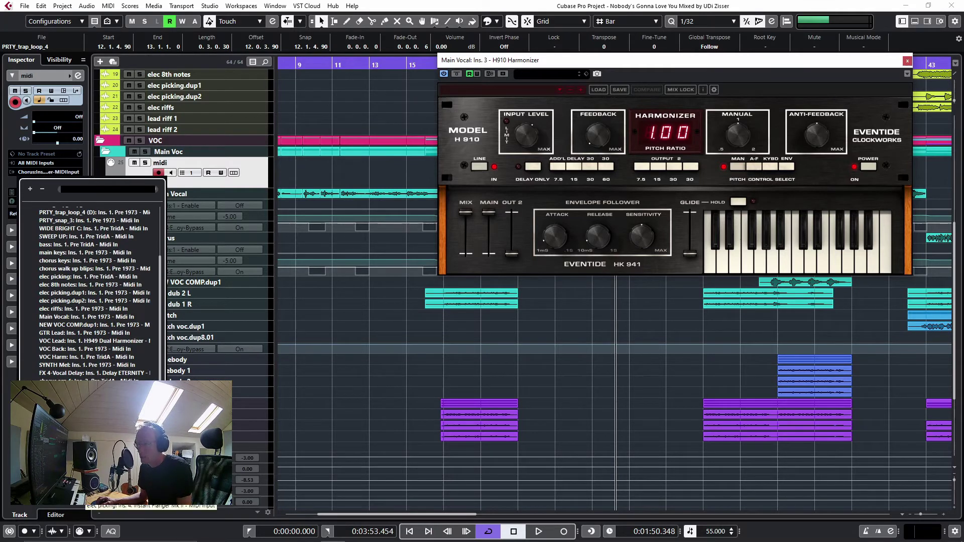
{"action": "left_click", "coordinate": [86, 317]}
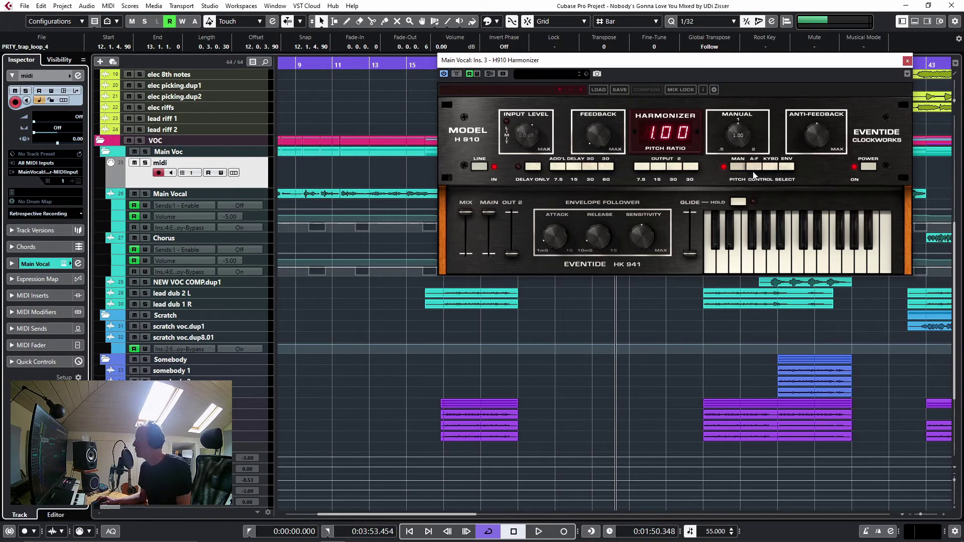
{"action": "left_click", "coordinate": [770, 167]}
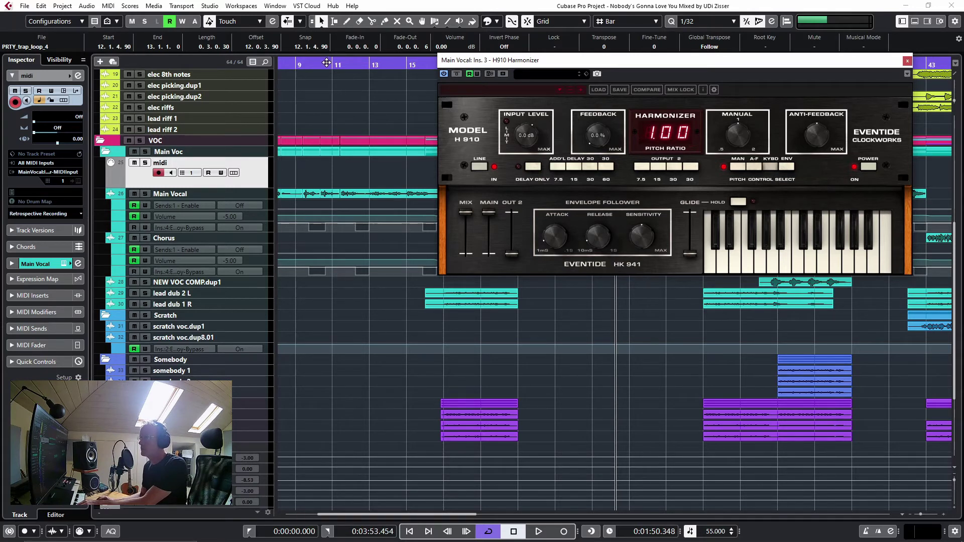
Step: Play the vocal from bar 6 with keyboard-controlled pitch, raising the harmonizer's glide to about 627 ms and bringing it partway back down
{"action": "left_click_drag", "start_coordinate": [326, 62], "coordinate": [348, 66]}
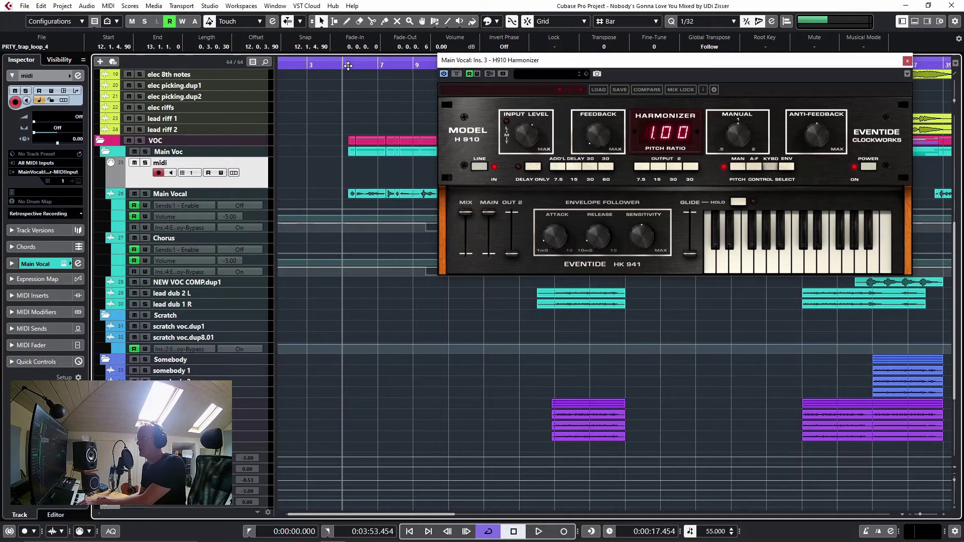
{"action": "left_click", "coordinate": [358, 70]}
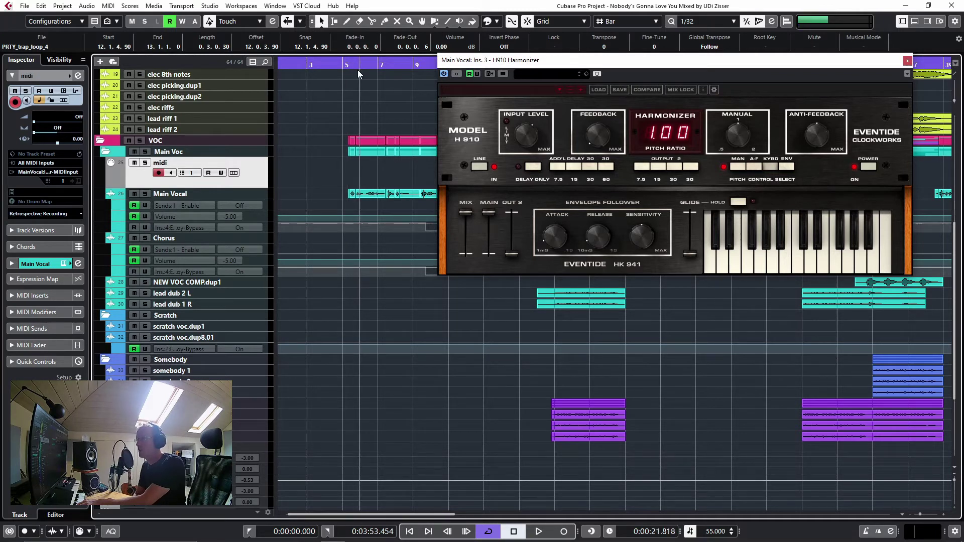
{"action": "key", "text": "space"}
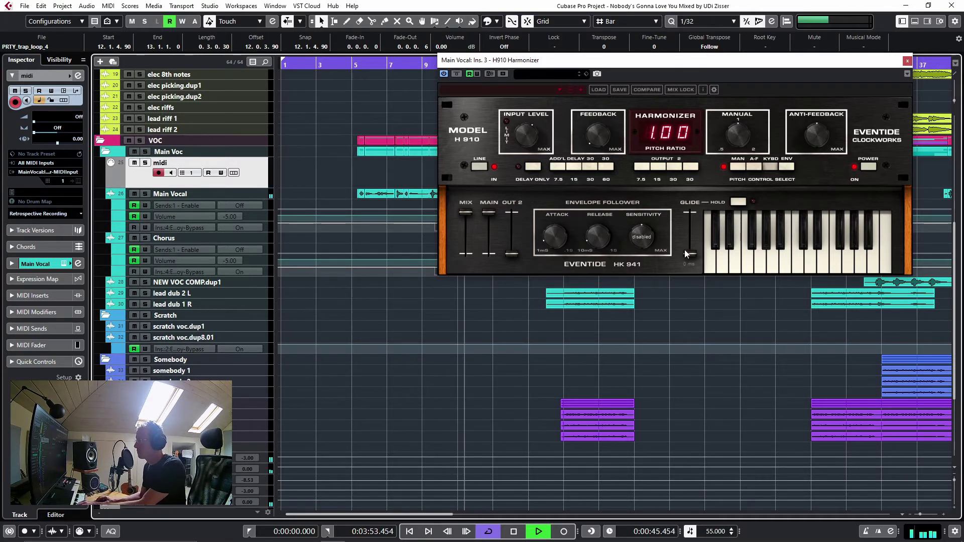
{"action": "left_click_drag", "start_coordinate": [687, 254], "coordinate": [690, 229]}
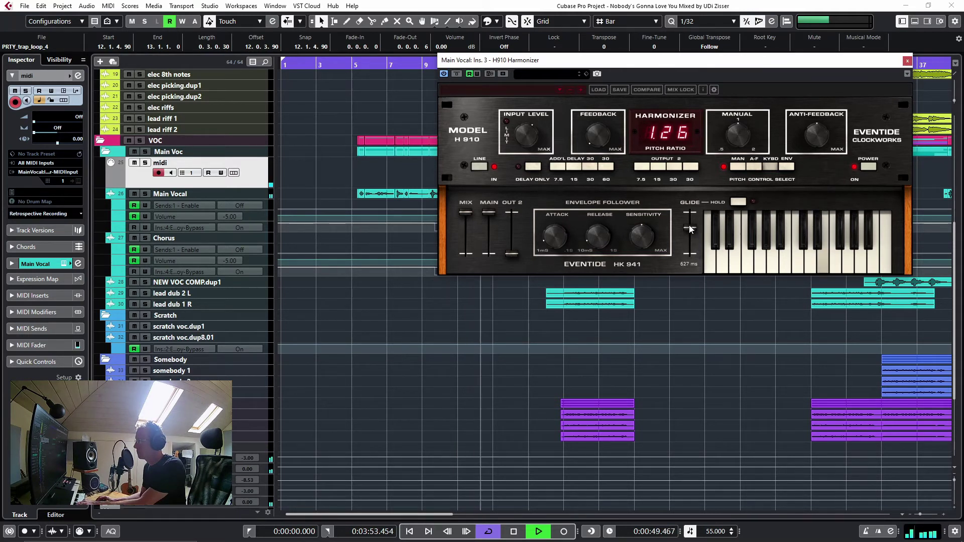
{"action": "left_click_drag", "start_coordinate": [690, 229], "coordinate": [693, 244]}
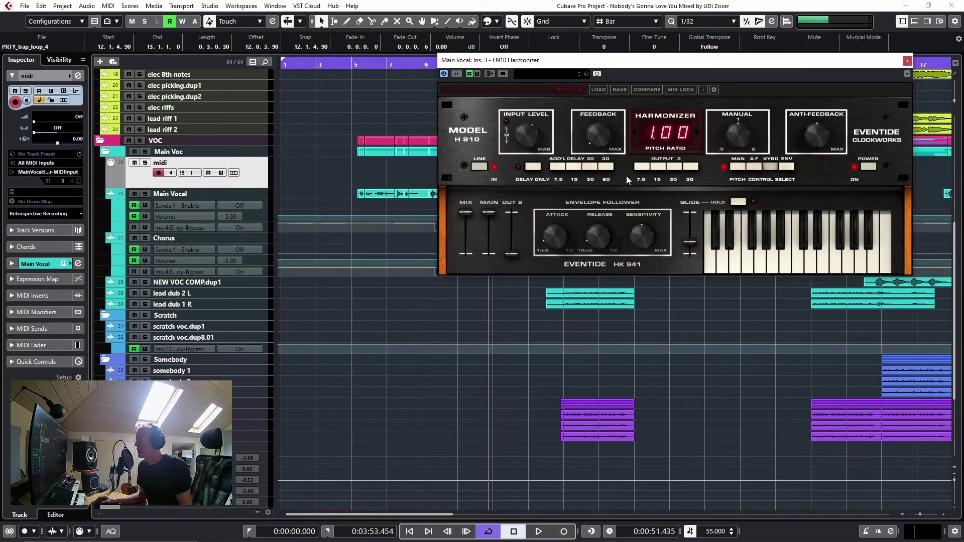
Step: Audition the H910's Back to the 50s and Interplanetary presets from Delays and Ambience, with the Main Vocal track selected
{"action": "left_click", "coordinate": [525, 94]}
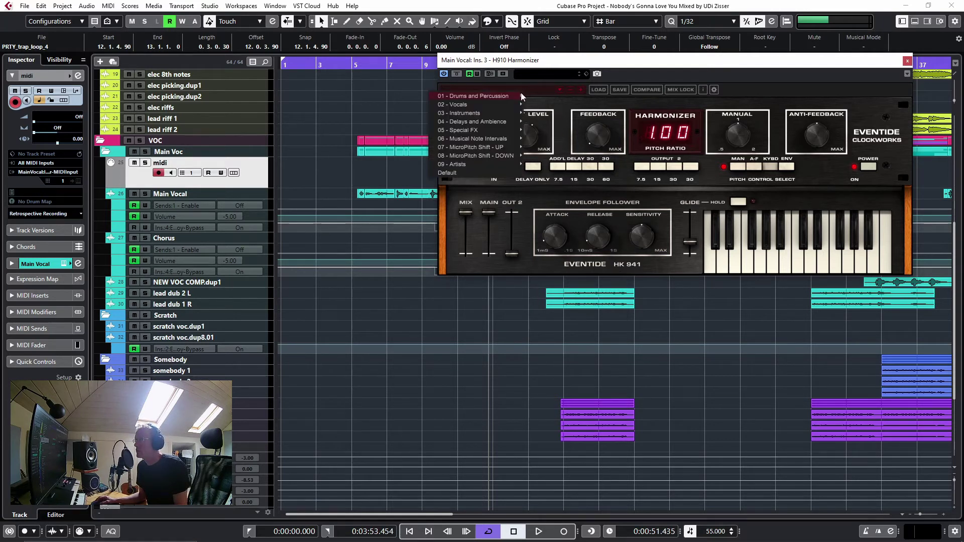
{"action": "mouse_move", "coordinate": [483, 105]}
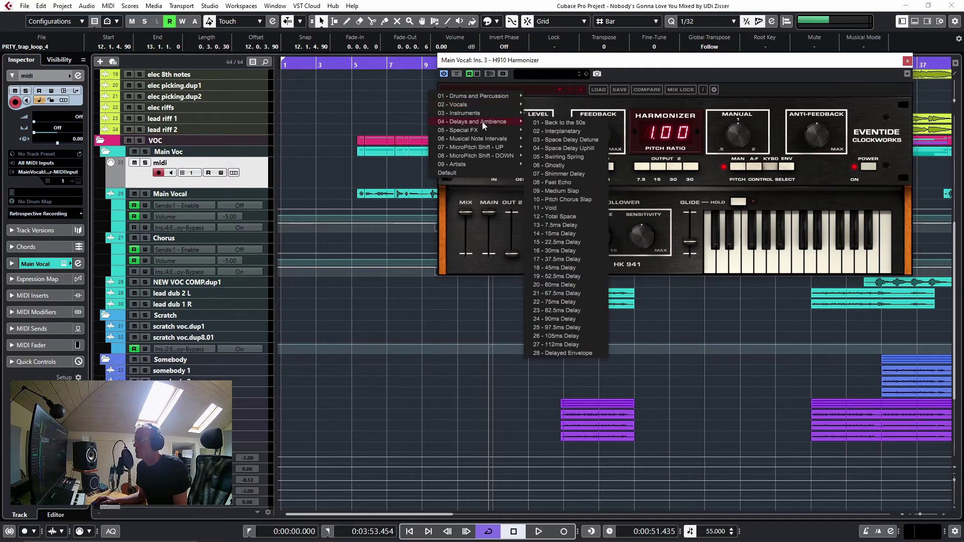
{"action": "left_click", "coordinate": [567, 125]}
{"action": "key", "text": "space"}
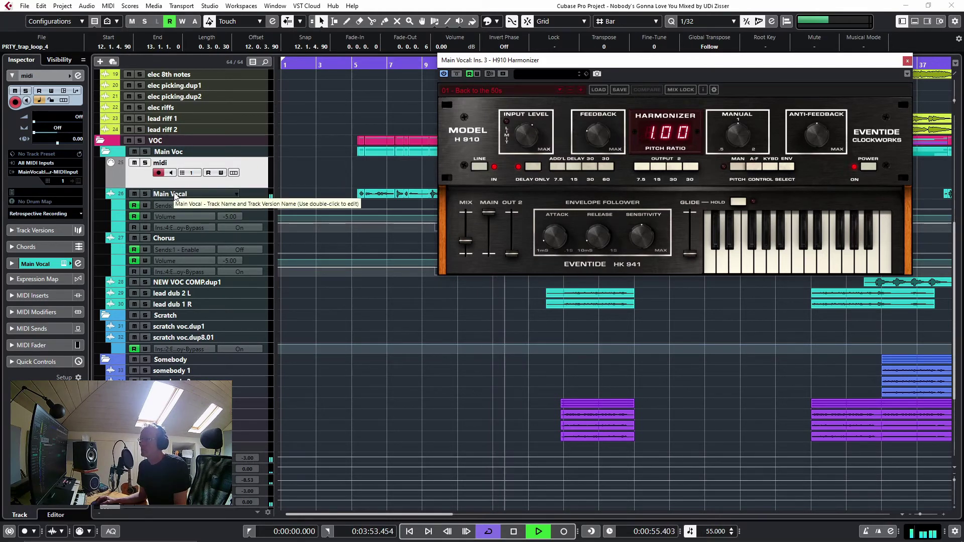
{"action": "left_click", "coordinate": [320, 198]}
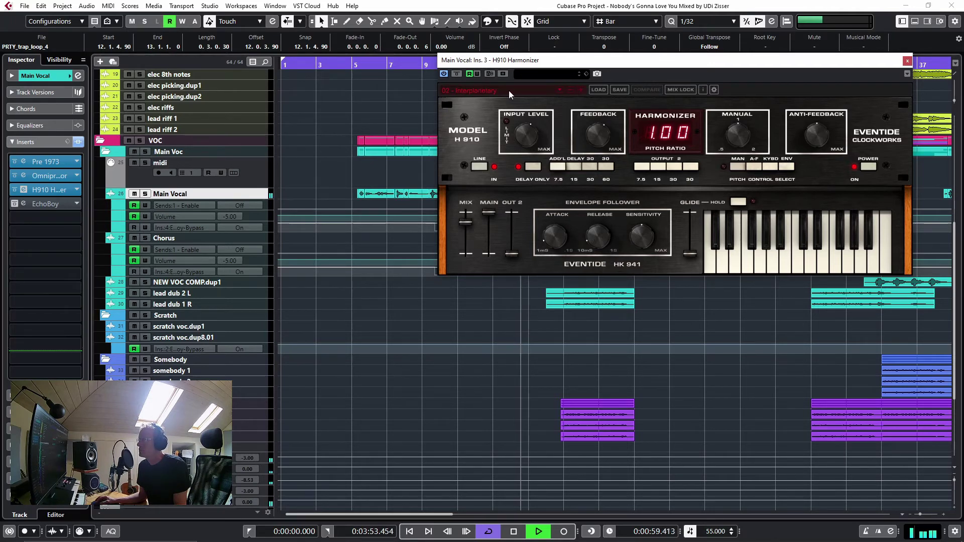
Step: Audition the H910's Octave Down and Maj7 Down presets from Musical Note Intervals on the vocal
{"action": "left_click", "coordinate": [500, 90]}
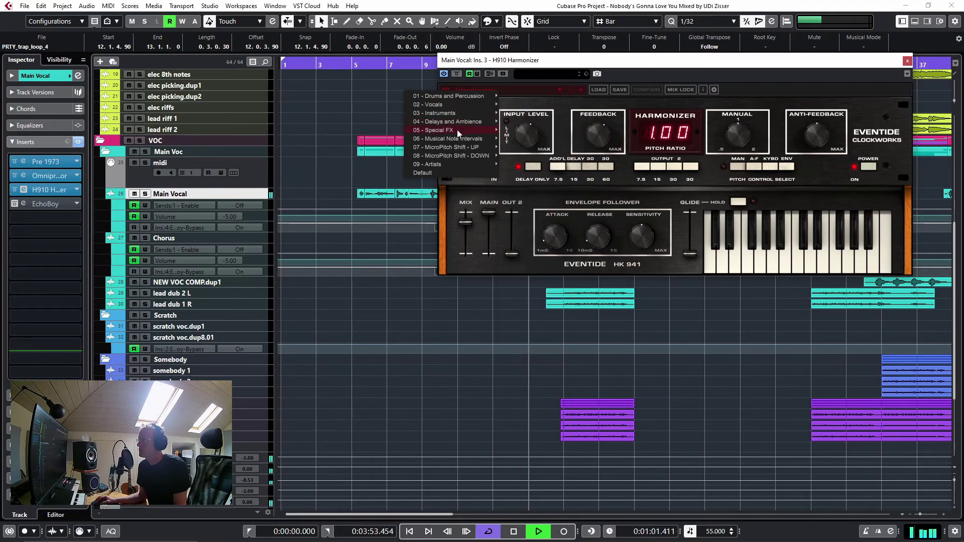
{"action": "mouse_move", "coordinate": [457, 138]}
{"action": "left_click", "coordinate": [514, 139]}
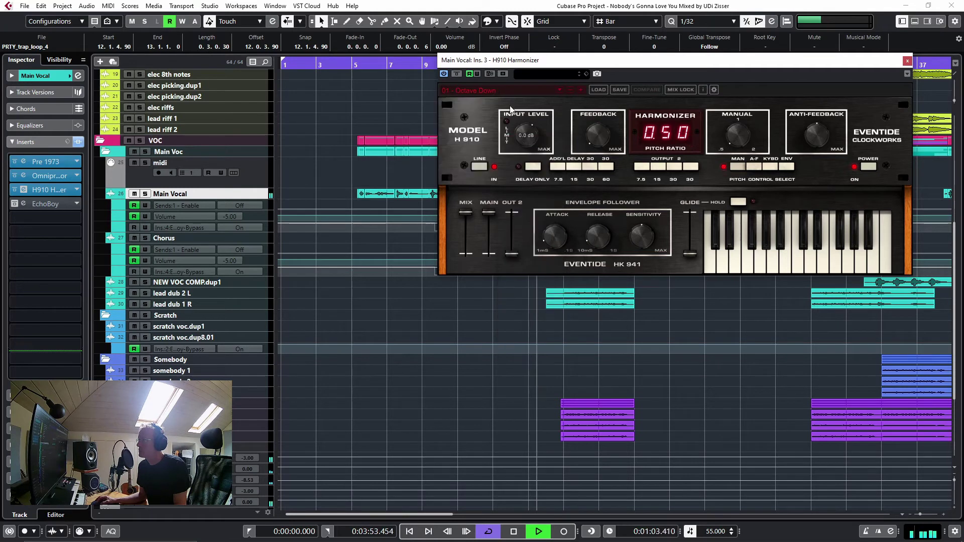
{"action": "left_click", "coordinate": [580, 92]}
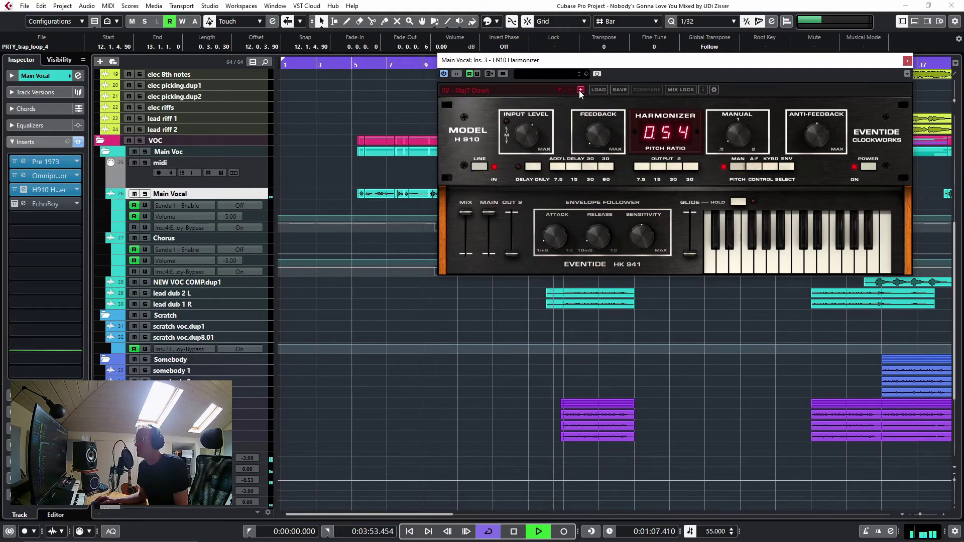
Step: Load the H910's Total Space preset from Delays and Ambience, replay the vocal from bar 5, and stop and close the plug-in
{"action": "left_click", "coordinate": [483, 91]}
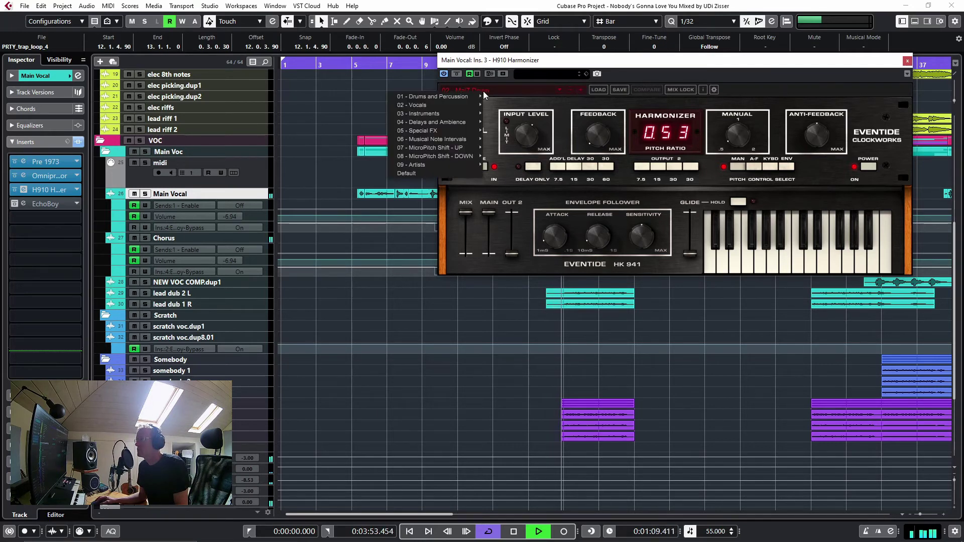
{"action": "mouse_move", "coordinate": [447, 131]}
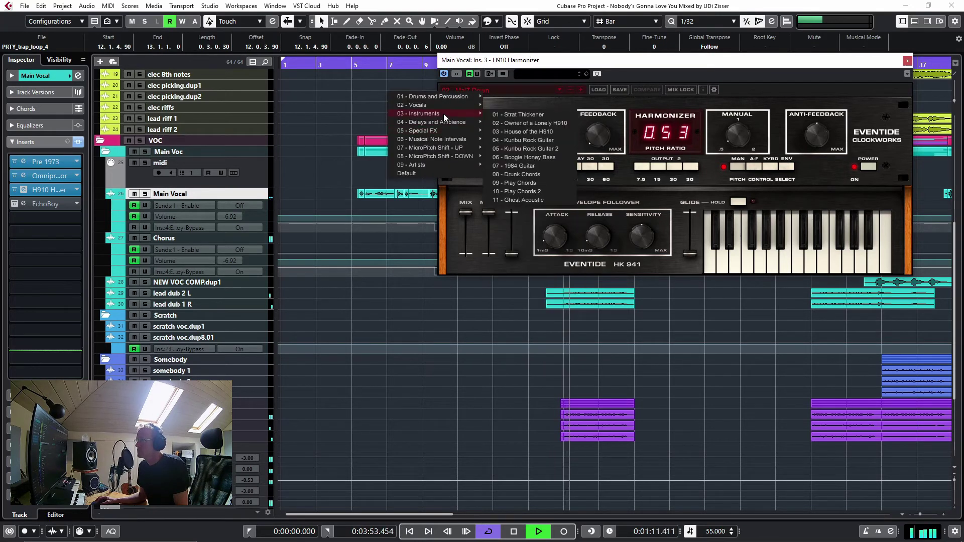
{"action": "mouse_move", "coordinate": [444, 108]}
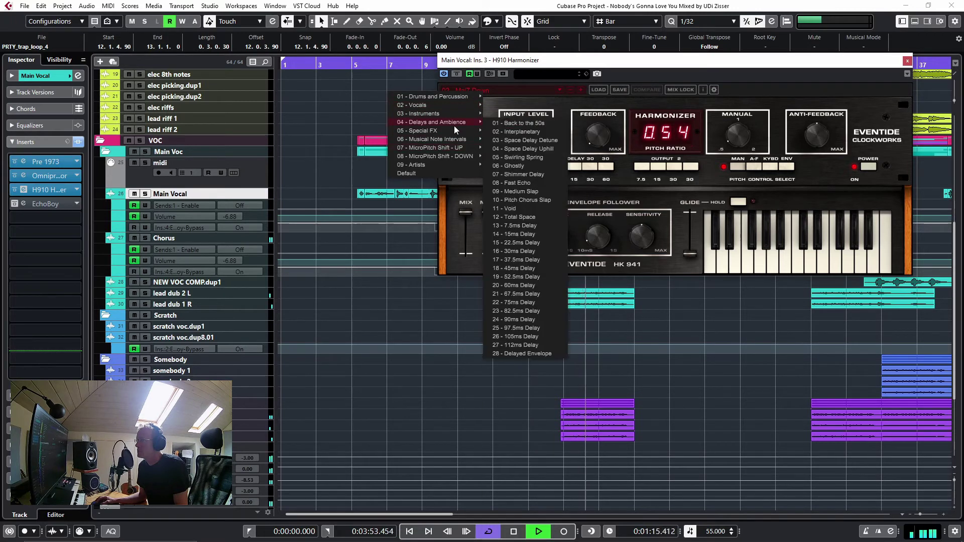
{"action": "left_click", "coordinate": [517, 217]}
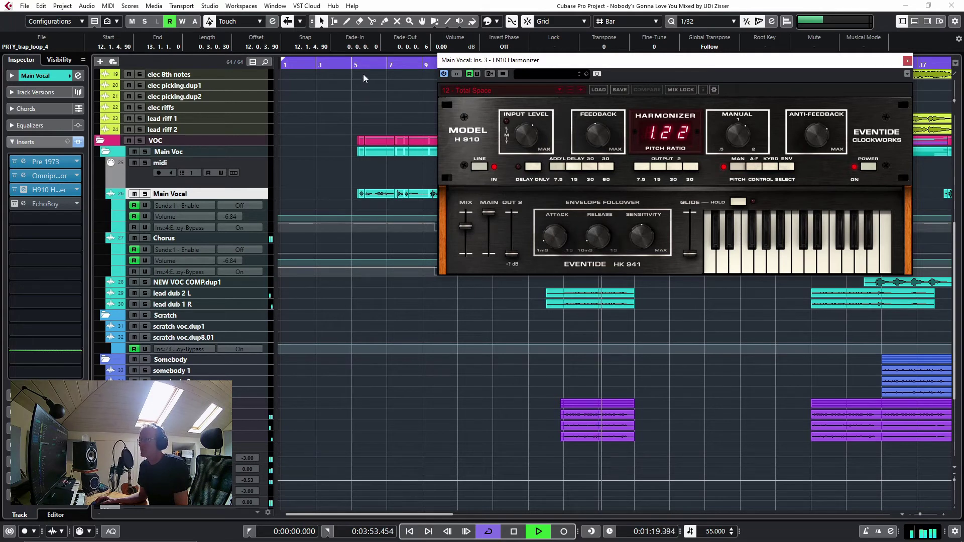
{"action": "left_click", "coordinate": [353, 64]}
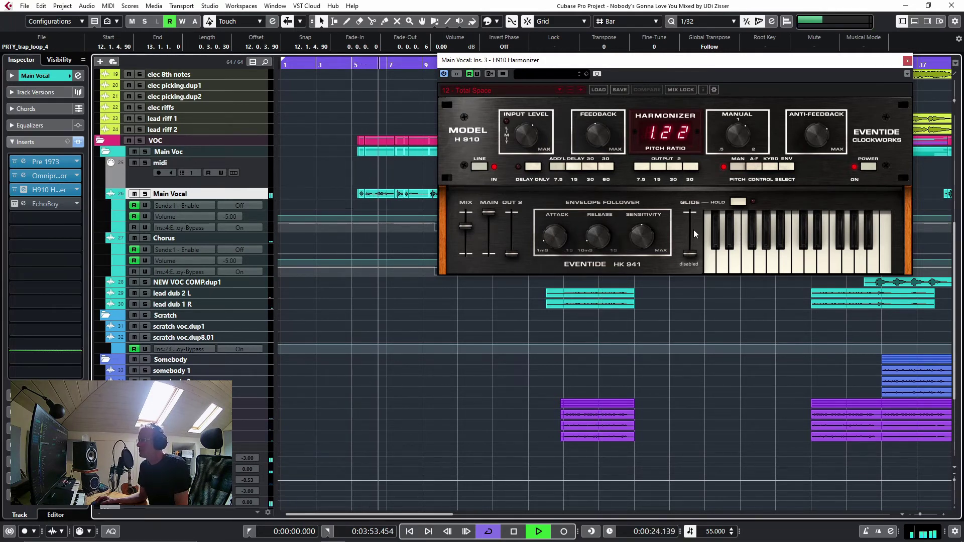
{"action": "key", "text": "space"}
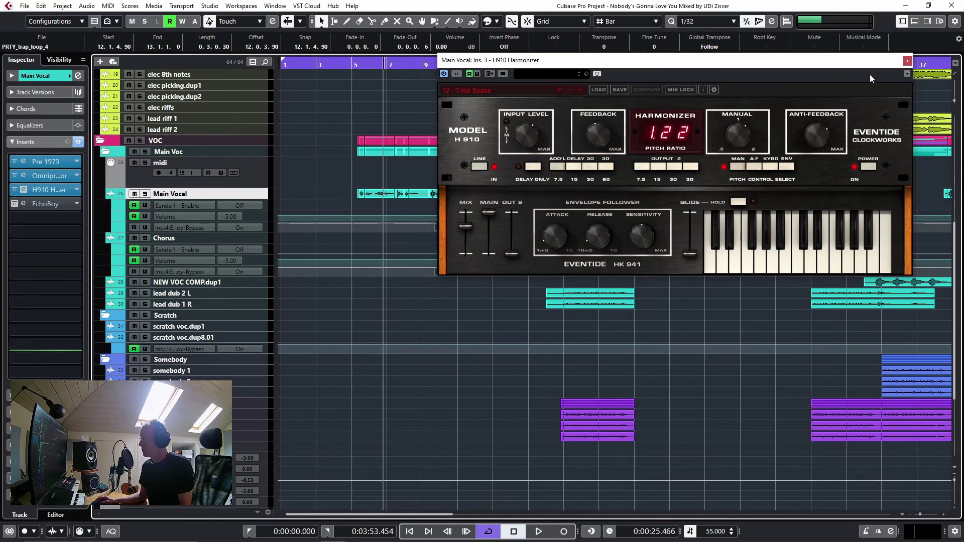
{"action": "left_click", "coordinate": [907, 61]}
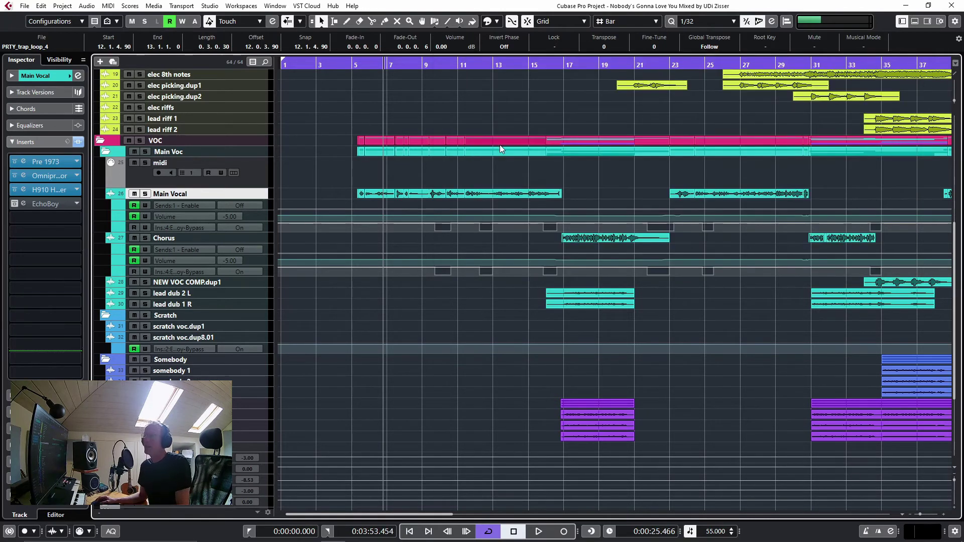
Step: Open the SP2016 reverb on the FX 1-Vocal Reverb track and move its window clear of the track list
{"action": "scroll", "coordinate": [234, 262], "scroll_direction": "down", "scroll_amount": 5}
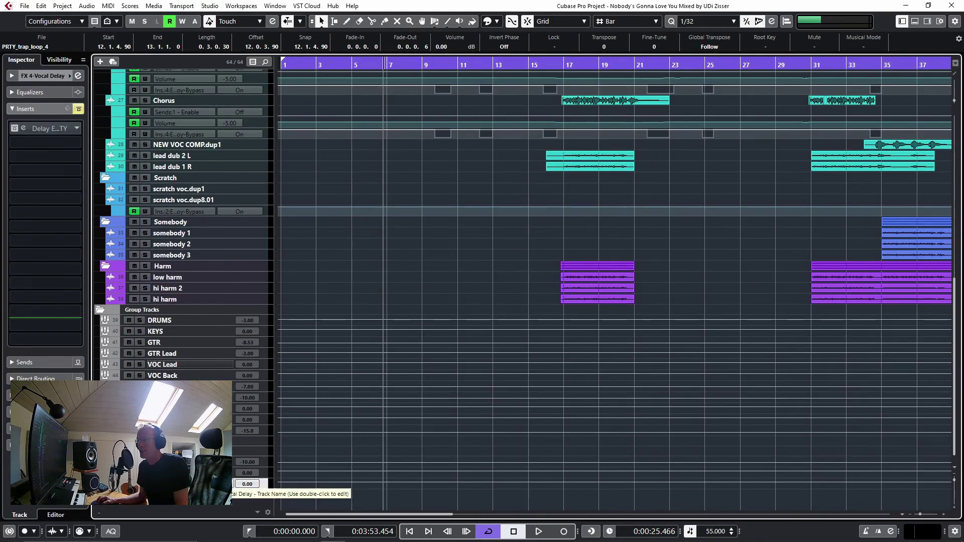
{"action": "left_click", "coordinate": [236, 475]}
{"action": "left_click", "coordinate": [211, 462]}
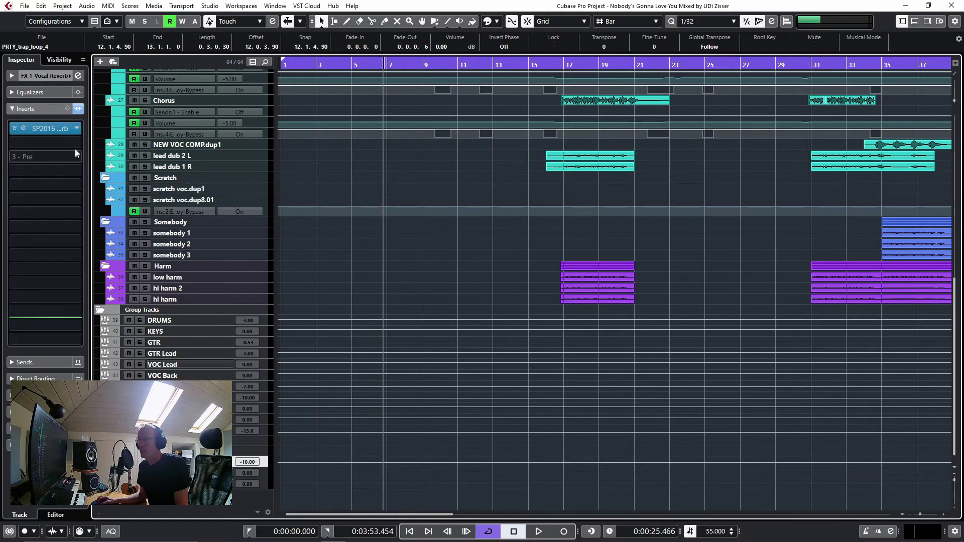
{"action": "left_click", "coordinate": [59, 132]}
{"action": "left_click_drag", "start_coordinate": [436, 135], "coordinate": [627, 69]}
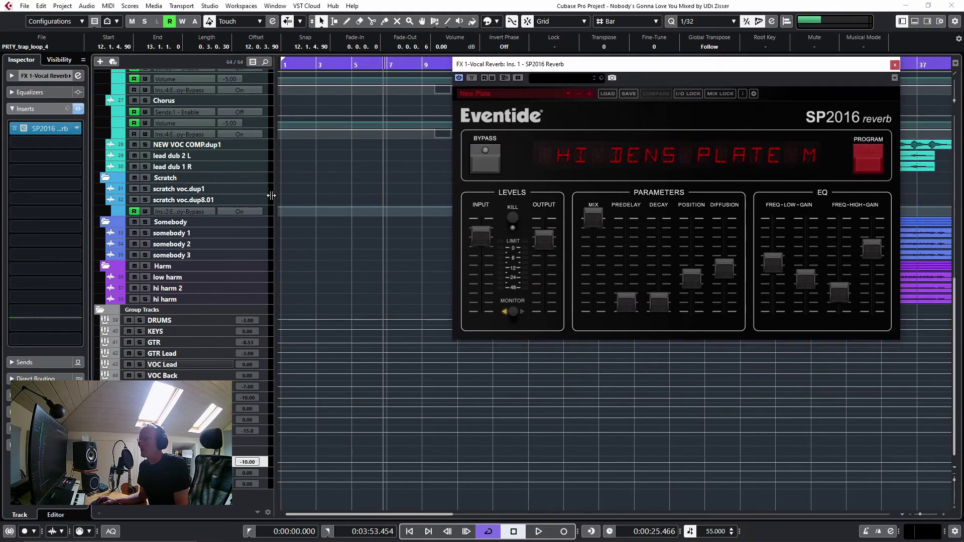
Step: Remove the H910 Harmonizer from the Main Vocal track's inserts
{"action": "scroll", "coordinate": [261, 196], "scroll_direction": "up", "scroll_amount": 5}
{"action": "left_click", "coordinate": [259, 232]}
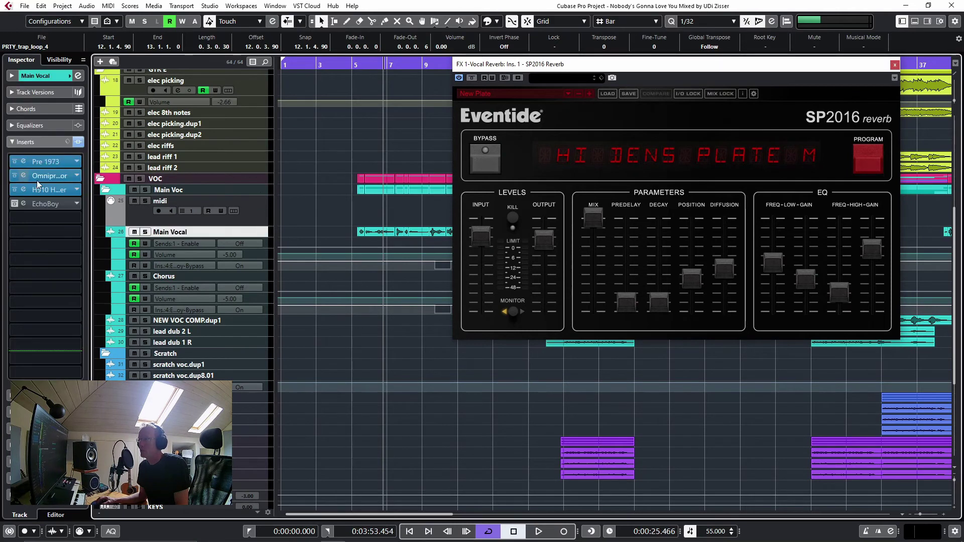
{"action": "left_click_drag", "start_coordinate": [40, 191], "coordinate": [236, 277]}
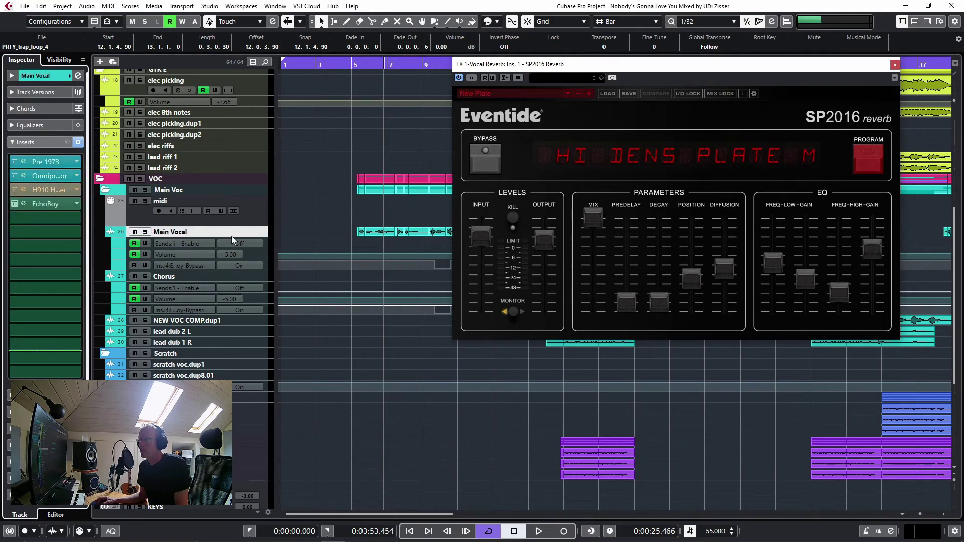
Step: During playback from about bar 5, raise the SP2016's predelay, and set decay to 1.0 s, diffusion to 75% and input to +3 dB
{"action": "left_click", "coordinate": [360, 65]}
{"action": "key", "text": "space"}
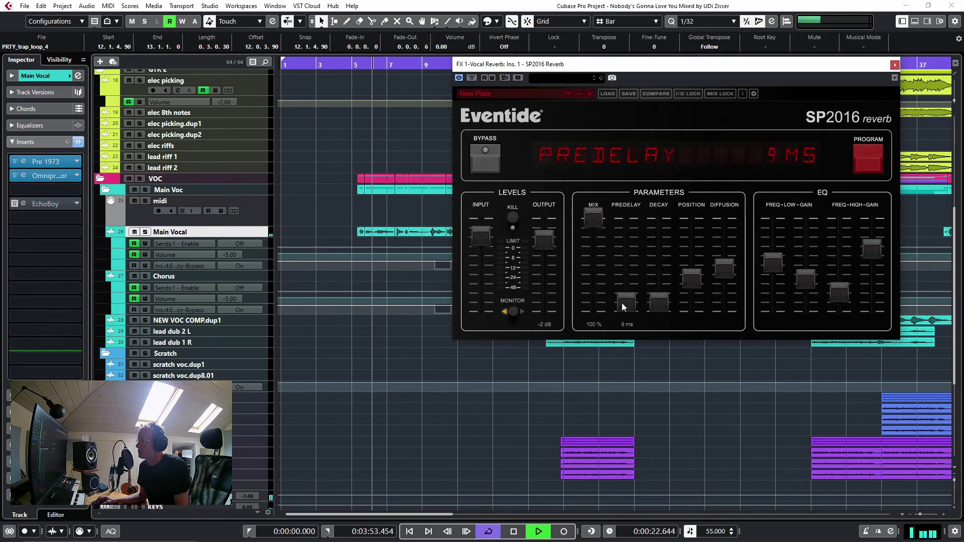
{"action": "left_click_drag", "start_coordinate": [622, 303], "coordinate": [659, 293]}
{"action": "left_click_drag", "start_coordinate": [724, 269], "coordinate": [725, 241]}
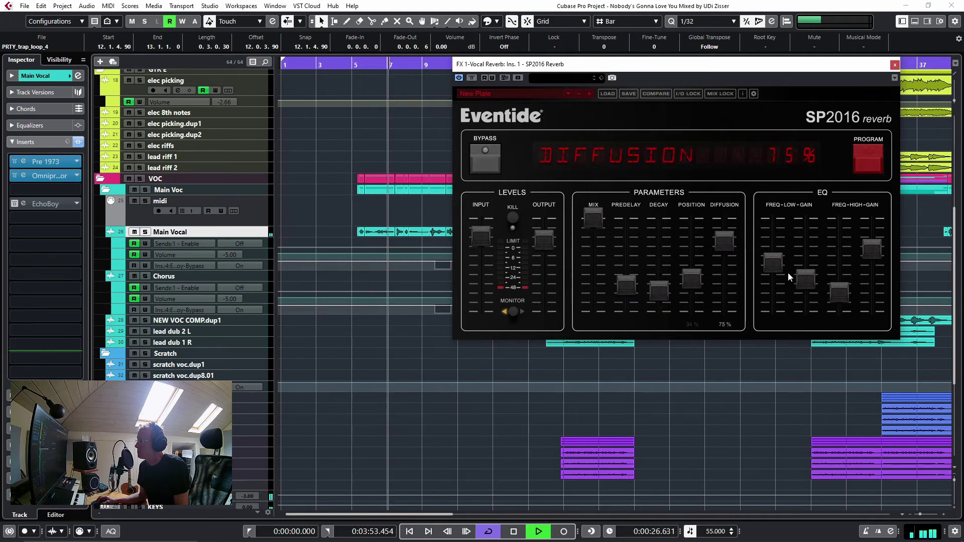
{"action": "left_click_drag", "start_coordinate": [488, 237], "coordinate": [488, 230]}
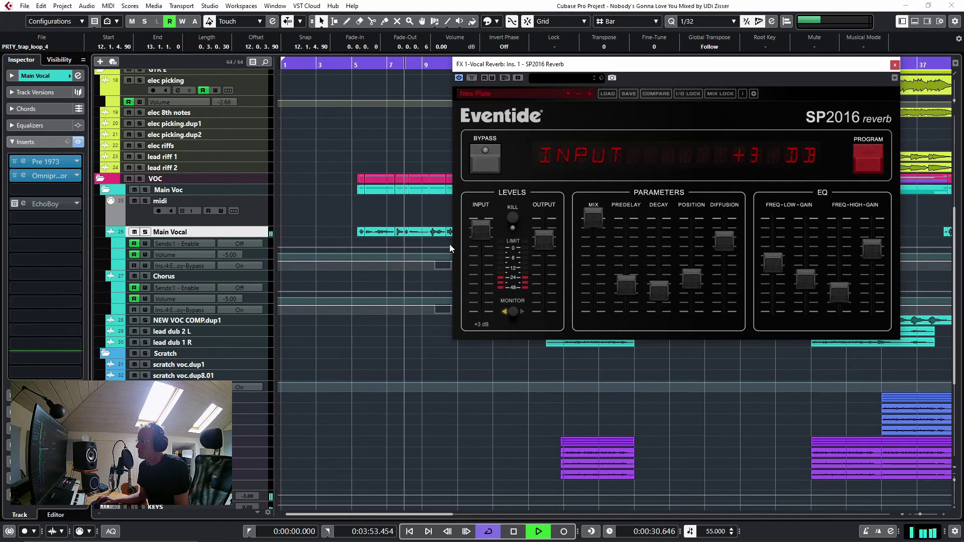
Step: Solo the Main Vocal and set the SP2016's output to -2 dB and predelay to 32 ms
{"action": "key", "text": "s"}
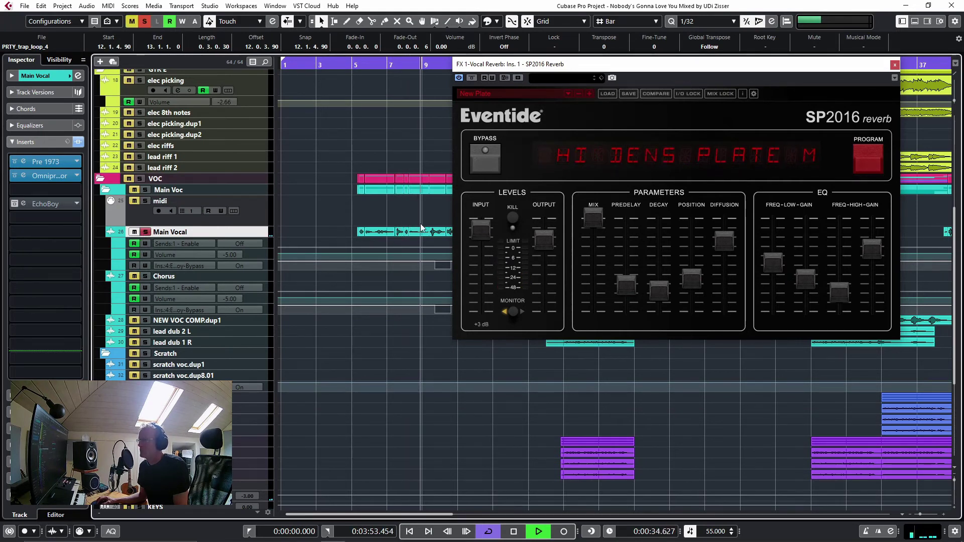
{"action": "left_click_drag", "start_coordinate": [544, 227], "coordinate": [547, 237]}
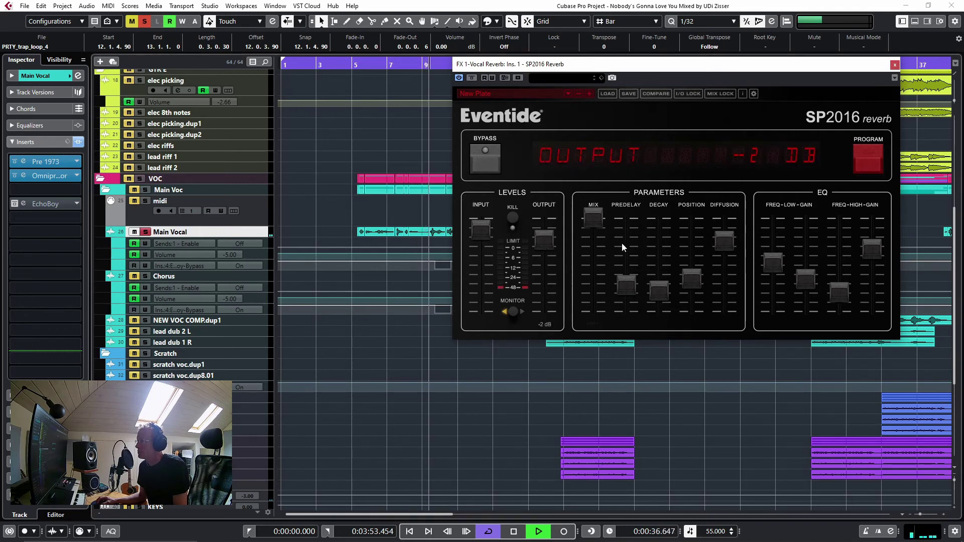
{"action": "left_click_drag", "start_coordinate": [627, 284], "coordinate": [626, 279]}
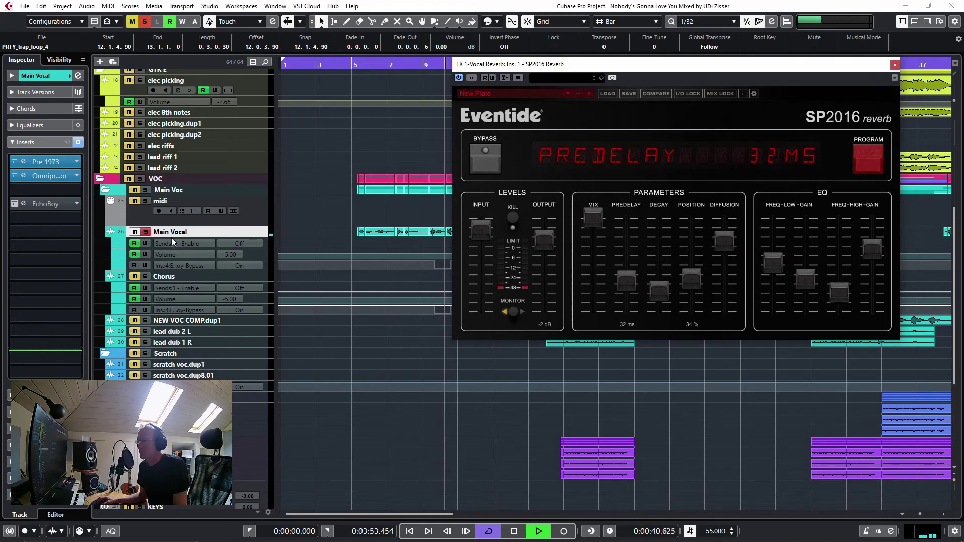
Step: Show the VOC Lead group's sends to check its routing to the FX 1 vocal reverb, and stop playback
{"action": "scroll", "coordinate": [165, 229], "scroll_direction": "down", "scroll_amount": 5}
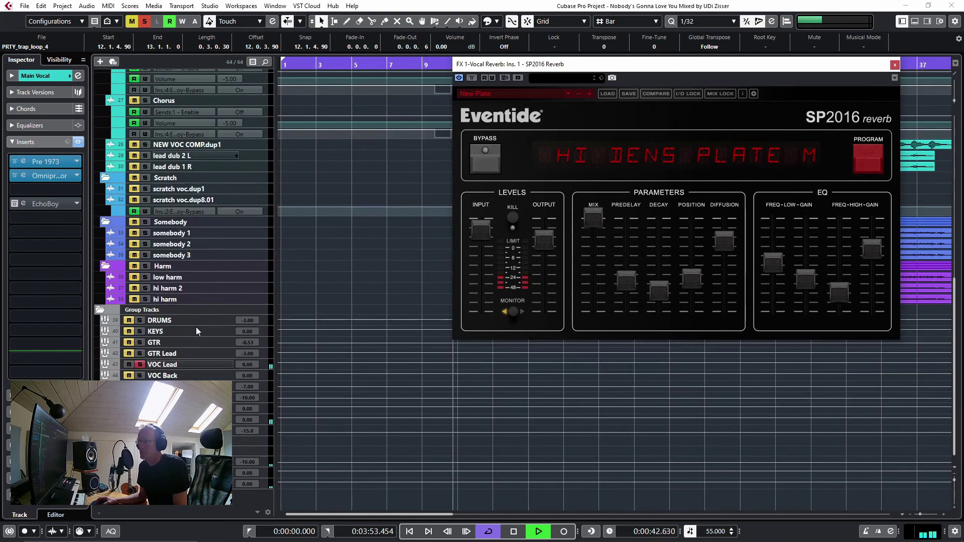
{"action": "left_click", "coordinate": [196, 365]}
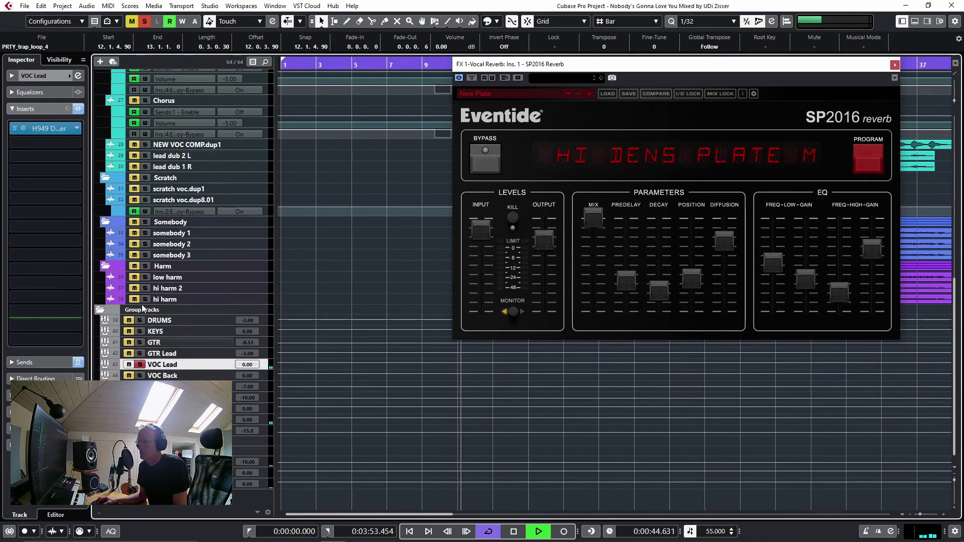
{"action": "left_click", "coordinate": [36, 358]}
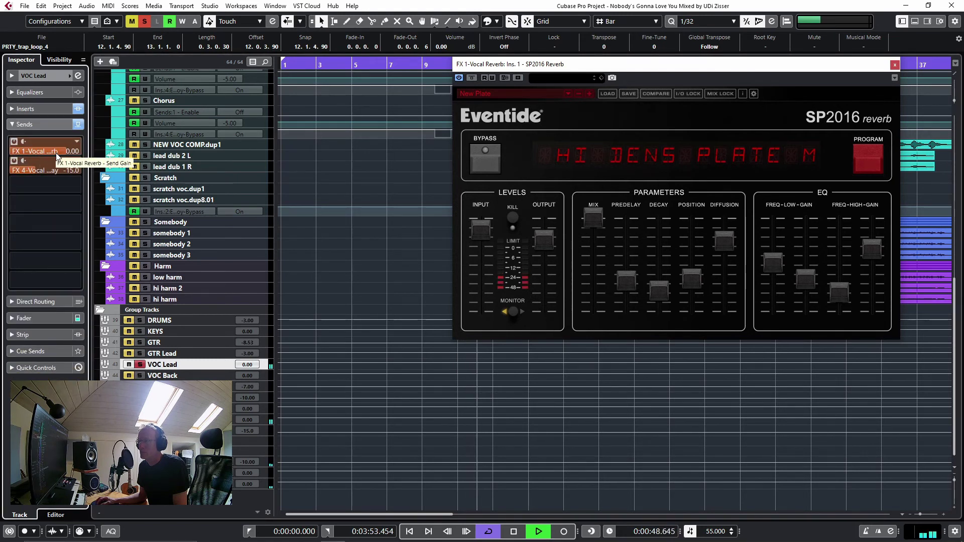
{"action": "left_click", "coordinate": [566, 67]}
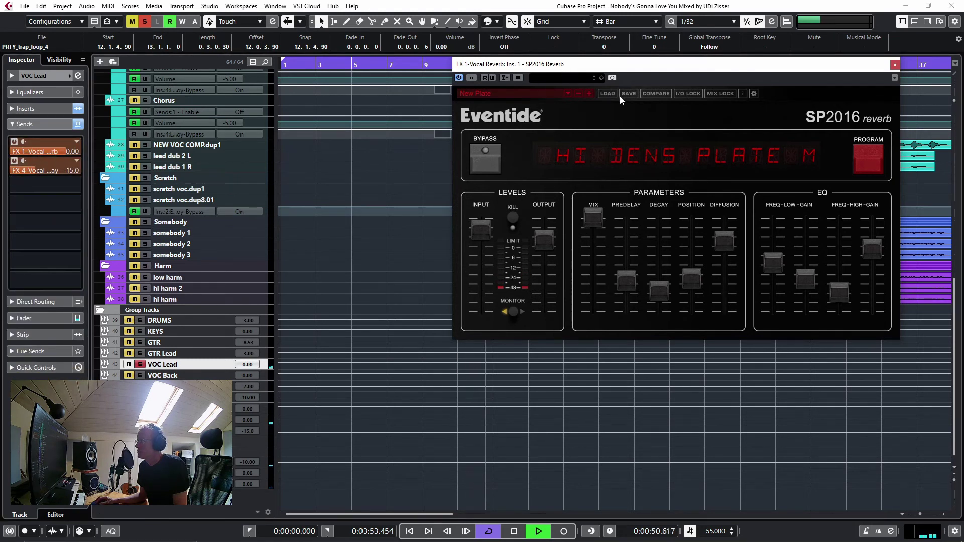
{"action": "key", "text": "space"}
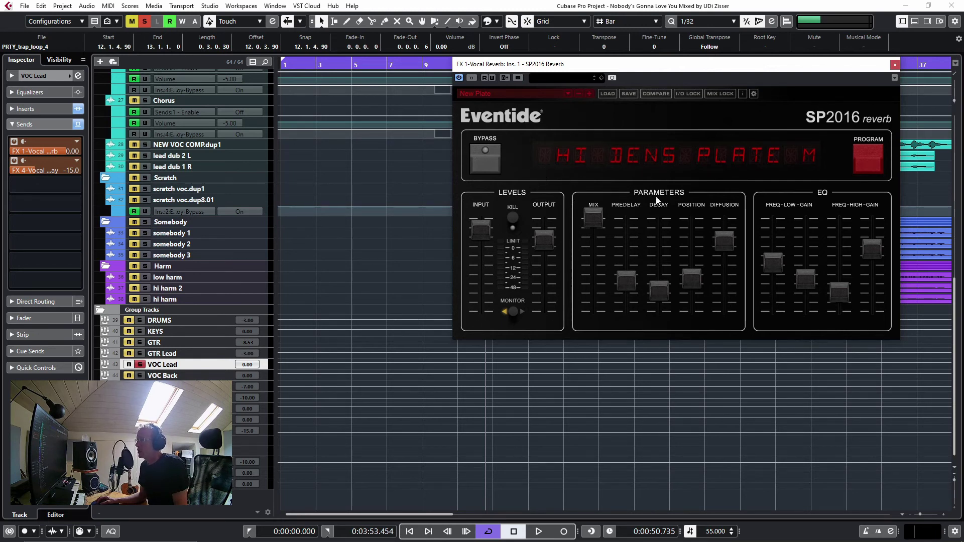
Step: Switch the SP2016 to the Vintage Plate program and, during playback, shorten the predelay and set the decay to 1.7 s
{"action": "left_click", "coordinate": [587, 208]}
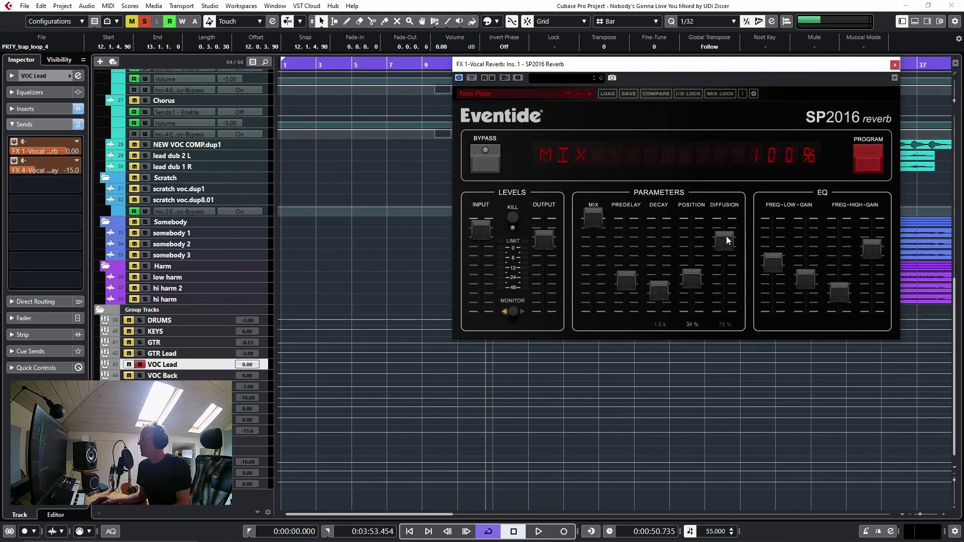
{"action": "left_click", "coordinate": [871, 160]}
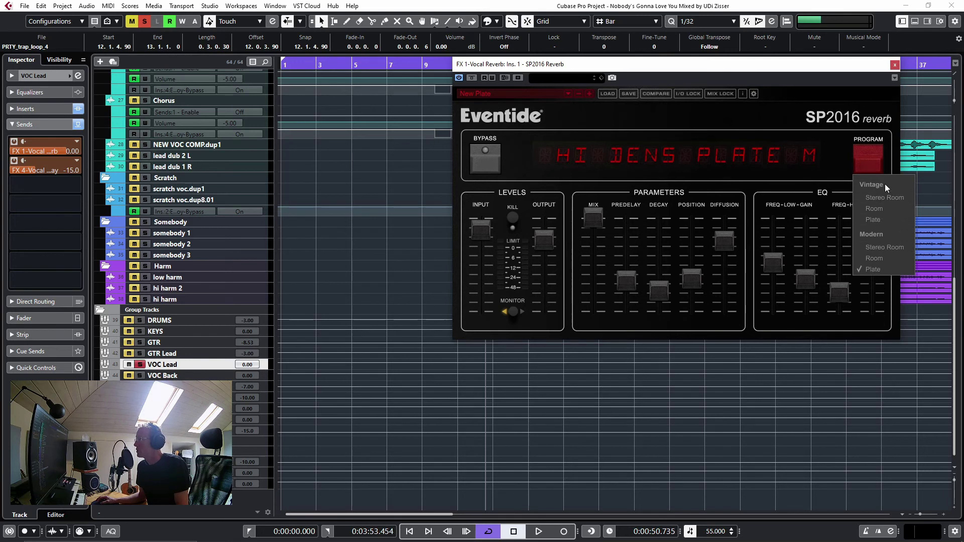
{"action": "left_click", "coordinate": [877, 219]}
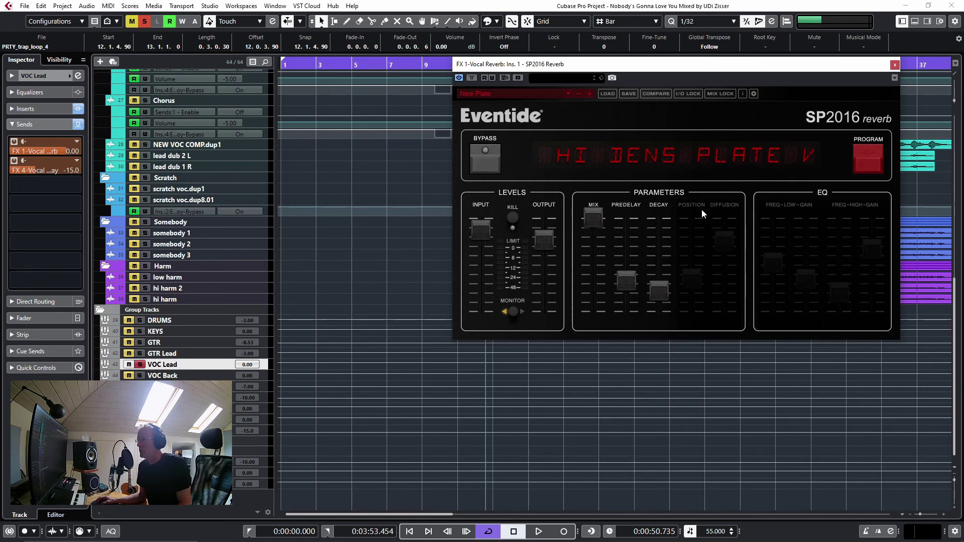
{"action": "key", "text": "space"}
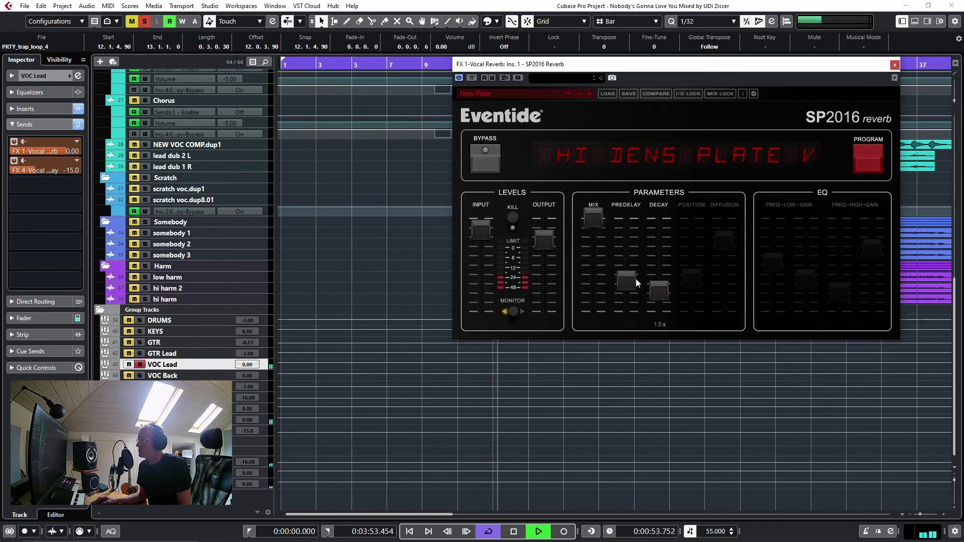
{"action": "mouse_move", "coordinate": [634, 279]}
{"action": "left_click_drag", "start_coordinate": [634, 280], "coordinate": [665, 279]}
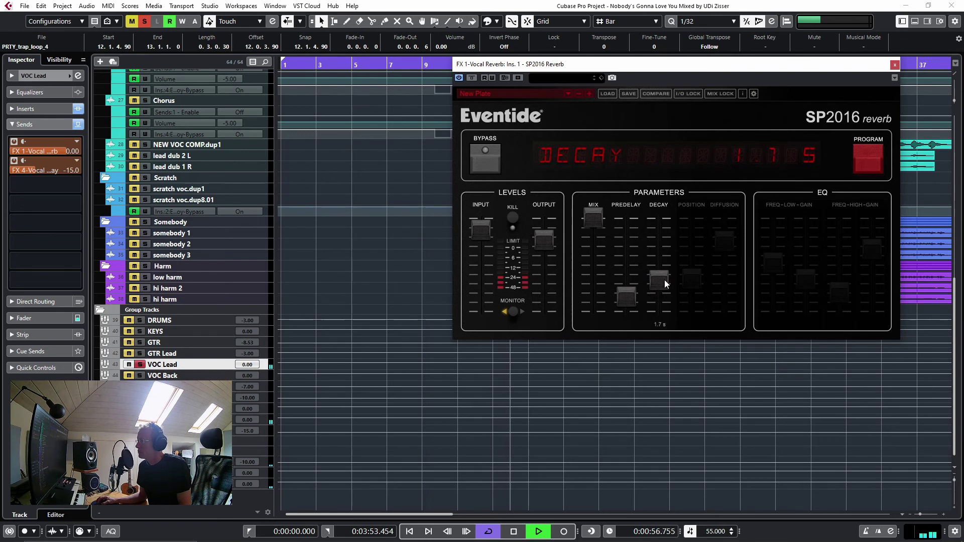
Step: Switch the SP2016 to the Modern Plate program and set its predelay to 18 ms
{"action": "left_click", "coordinate": [873, 160]}
{"action": "left_click", "coordinate": [883, 269]}
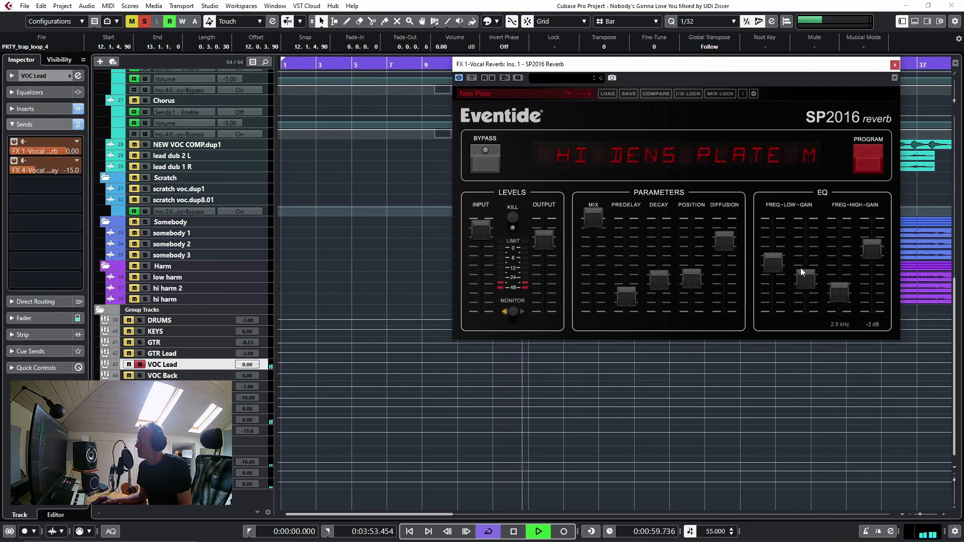
{"action": "left_click_drag", "start_coordinate": [625, 291], "coordinate": [625, 288]}
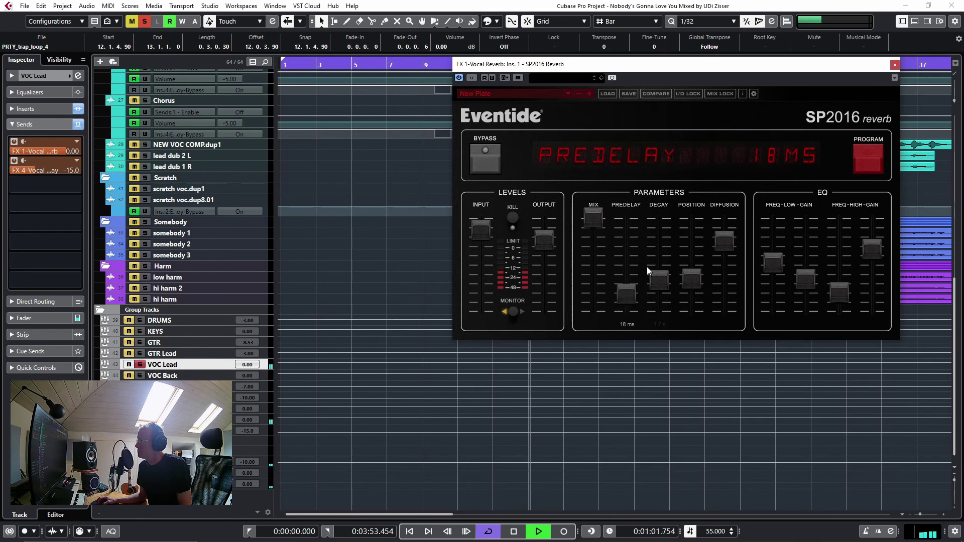
Step: Turn off the vocal solo to hear the plate reverb within the full mix
{"action": "key", "text": "s"}
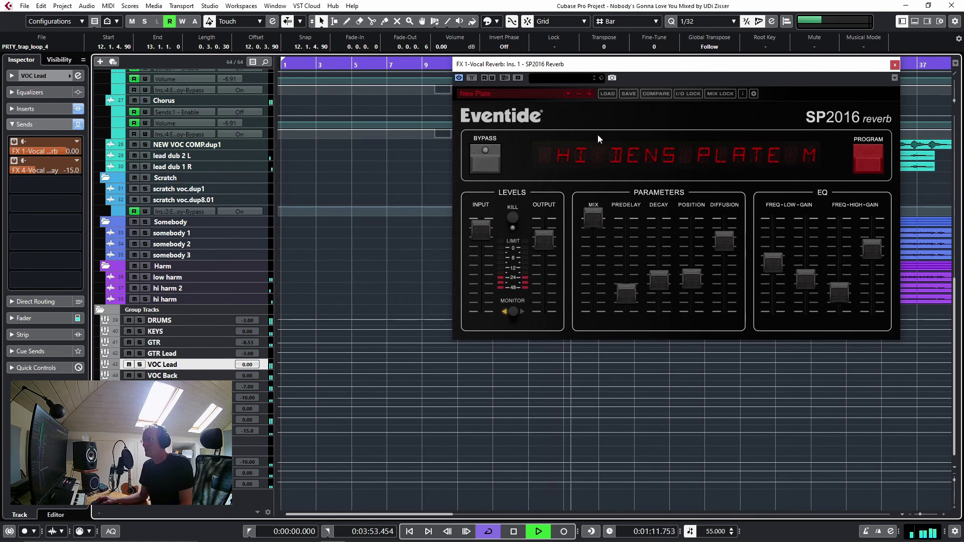
{"action": "scroll", "coordinate": [423, 162], "scroll_direction": "up", "scroll_amount": 10}
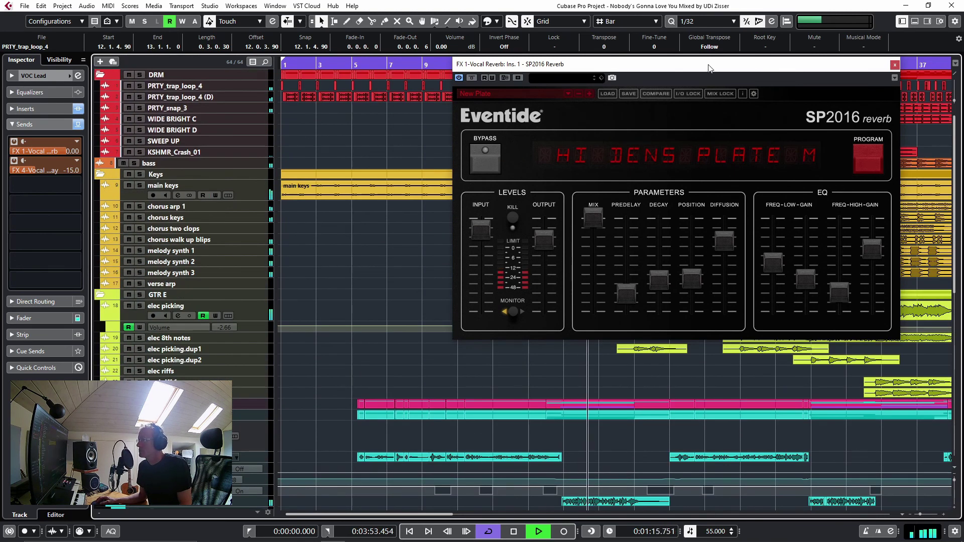
Step: Open the Instant Phaser Mk II and Instant Flanger Mk II on the main keys track and arrange their windows below the SP2016 reverb
{"action": "left_click_drag", "start_coordinate": [710, 67], "coordinate": [747, 27]}
{"action": "left_click", "coordinate": [227, 192]}
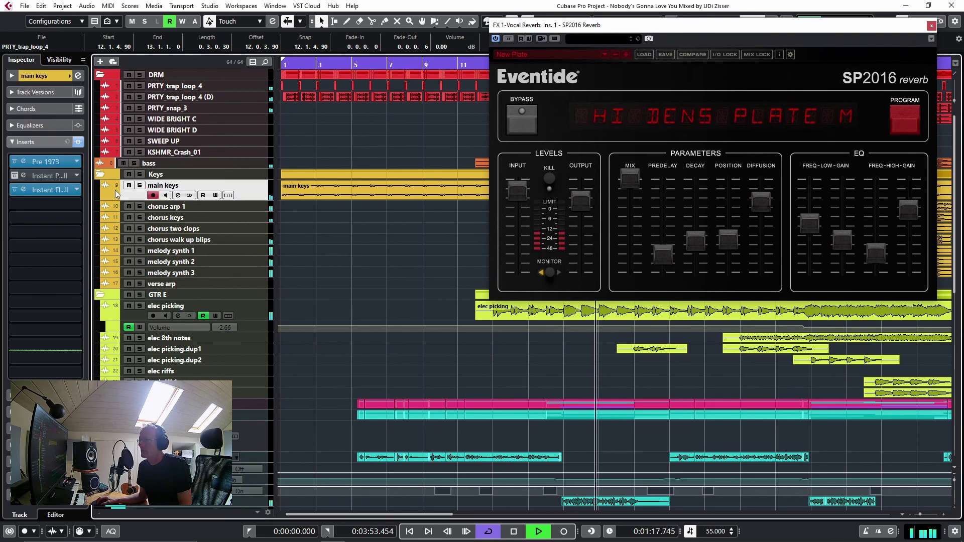
{"action": "left_click", "coordinate": [50, 179]}
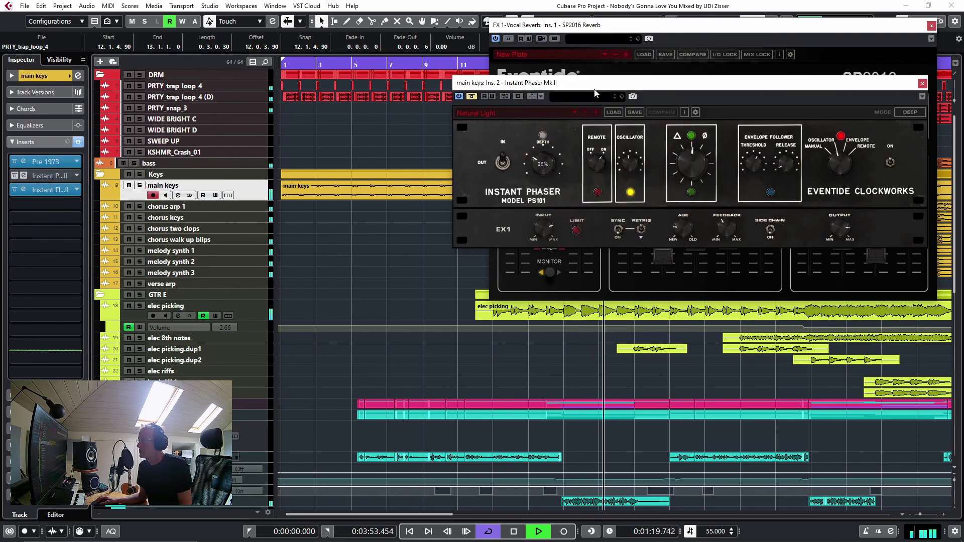
{"action": "left_click_drag", "start_coordinate": [593, 80], "coordinate": [601, 285]}
{"action": "left_click", "coordinate": [49, 189]}
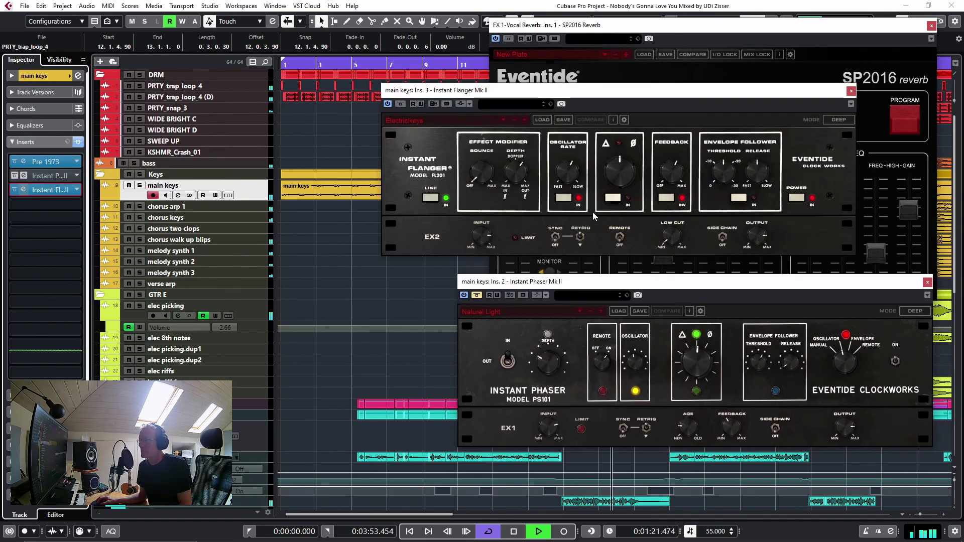
{"action": "left_click_drag", "start_coordinate": [619, 91], "coordinate": [626, 344]}
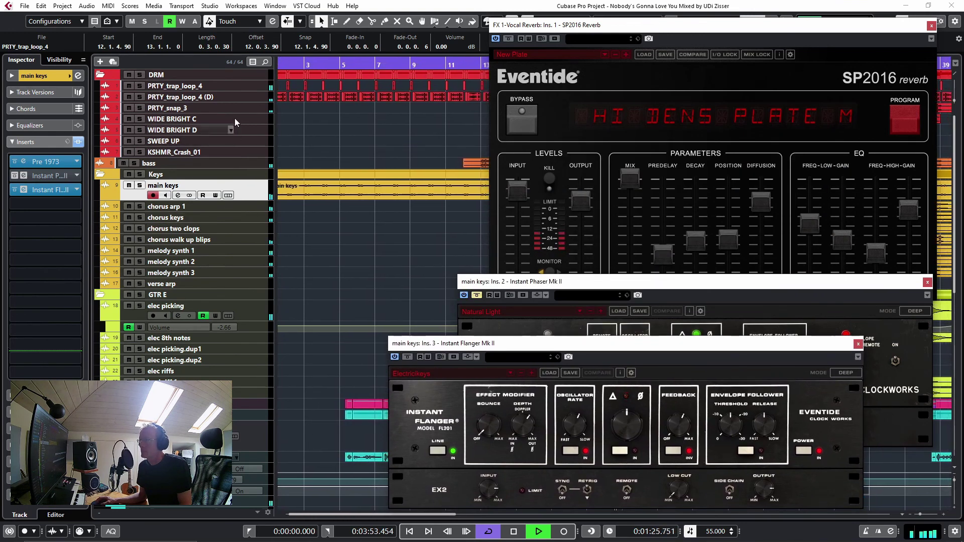
Step: Open the Omnipressor on the Main Vocal track and place its window clear of the other open plug-ins
{"action": "scroll", "coordinate": [248, 98], "scroll_direction": "down", "scroll_amount": 5}
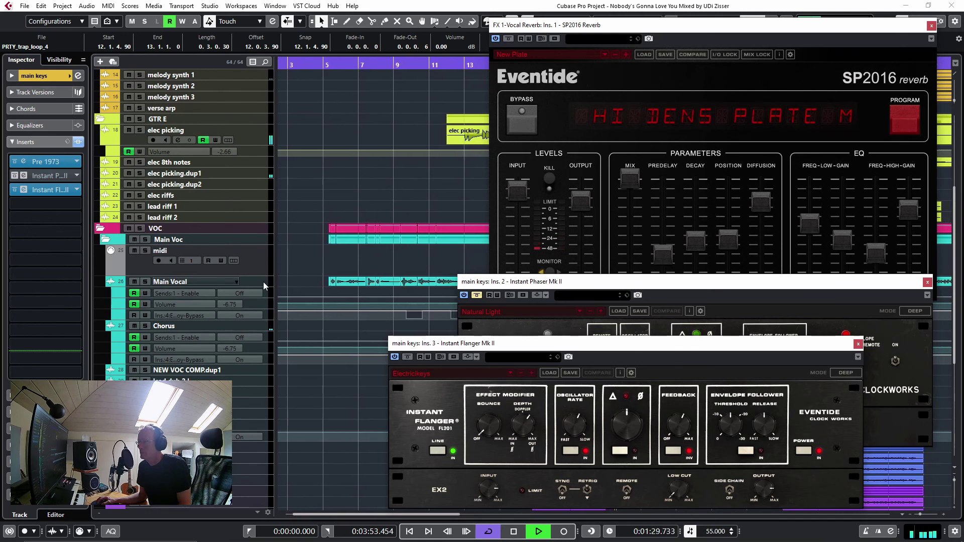
{"action": "left_click", "coordinate": [264, 285]}
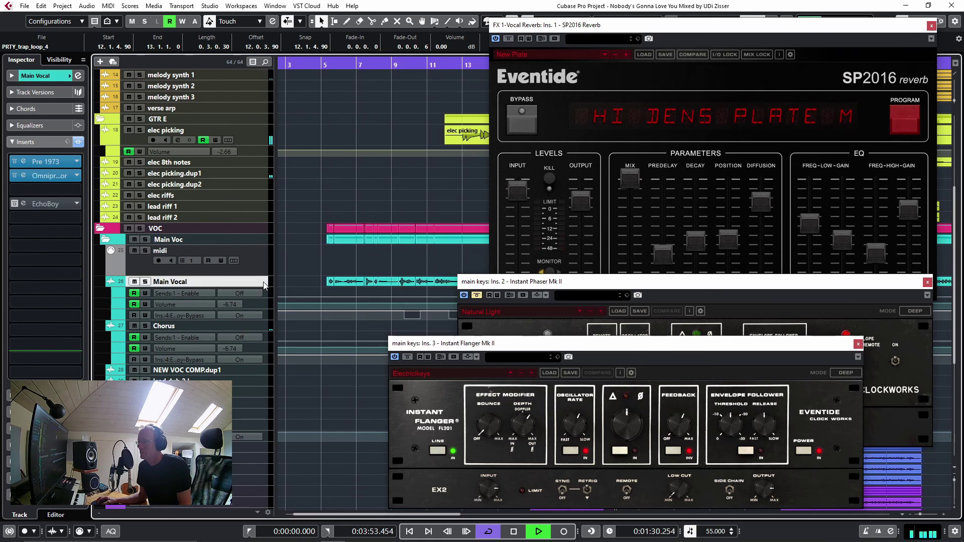
{"action": "left_click", "coordinate": [48, 175]}
{"action": "left_click_drag", "start_coordinate": [725, 73], "coordinate": [409, 19]}
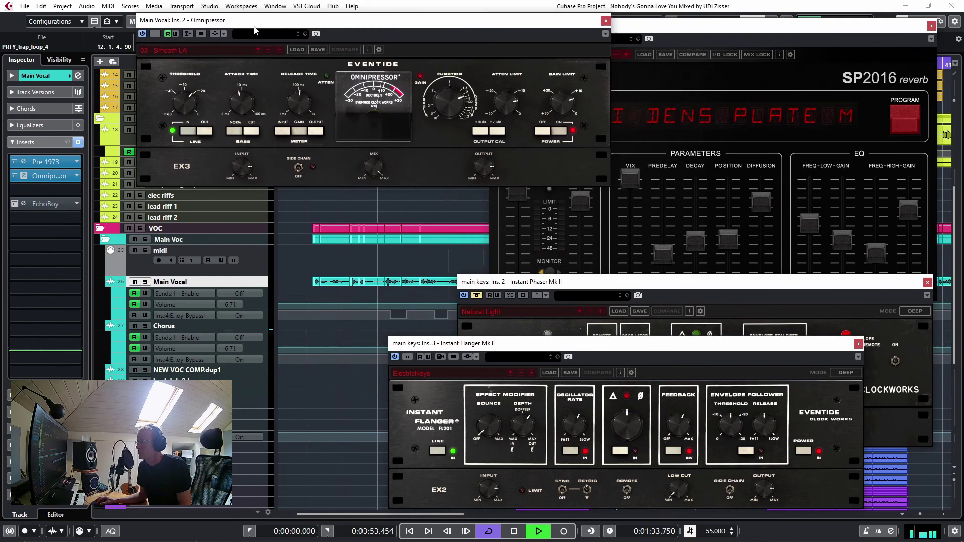